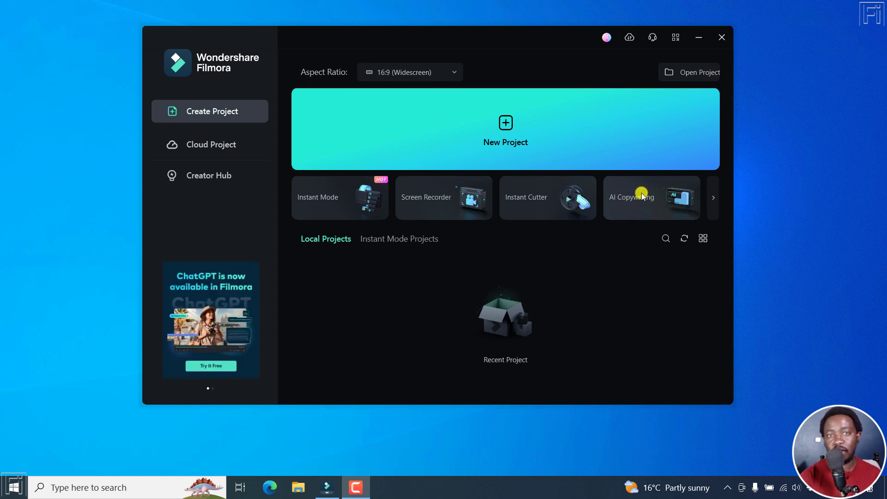
Open and close the AI Copywriting assistant, then start a new blank project
{"action": "left_click", "coordinate": [633, 198]}
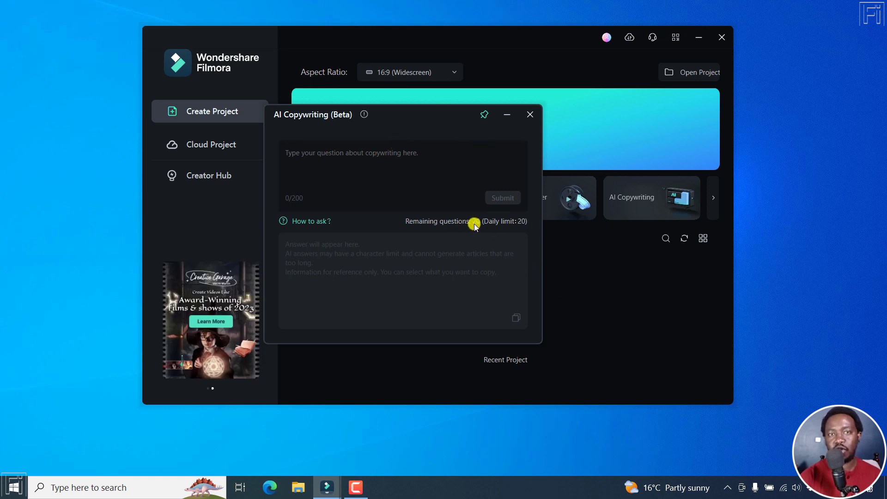
{"action": "left_click", "coordinate": [529, 114]}
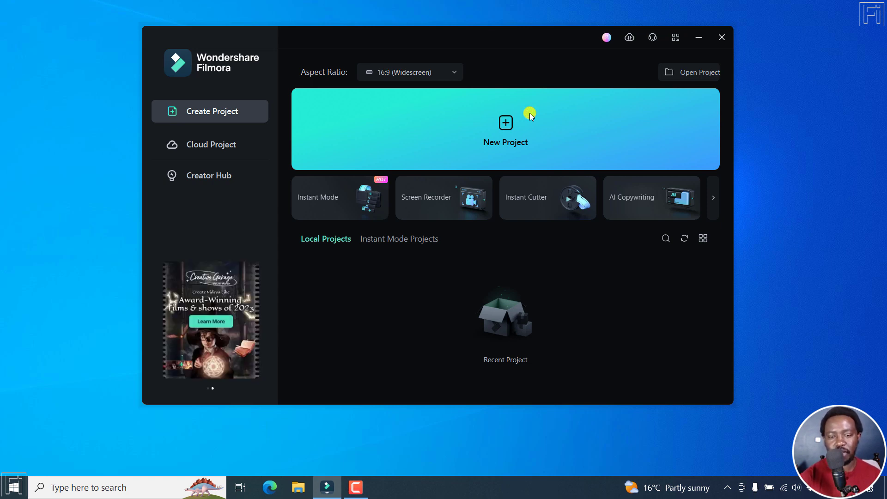
{"action": "key", "text": "alt+F4"}
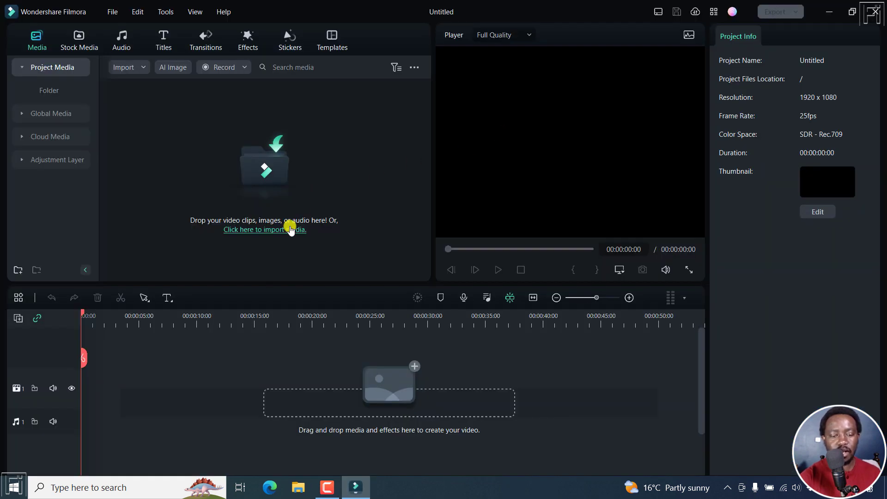
Add a default 'Text Here' Quick Text title and briefly check AI Copywriting on it
{"action": "left_click", "coordinate": [167, 299]}
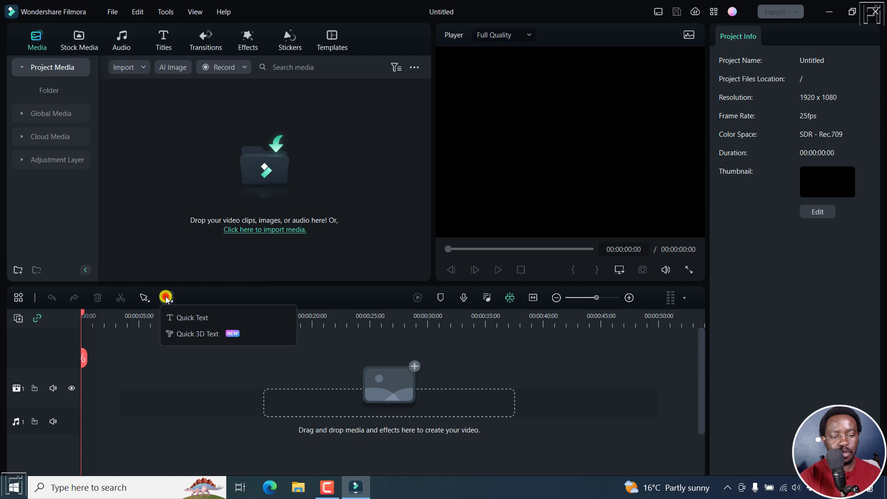
{"action": "left_click", "coordinate": [193, 318]}
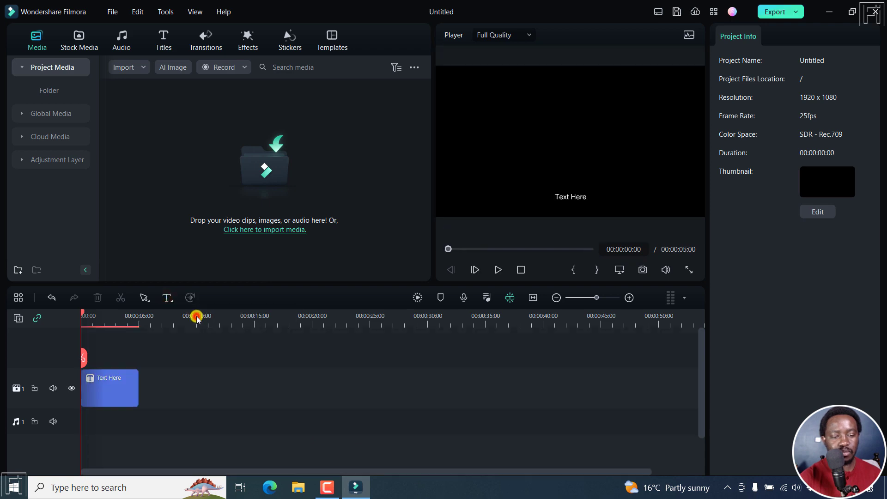
{"action": "left_click", "coordinate": [92, 391]}
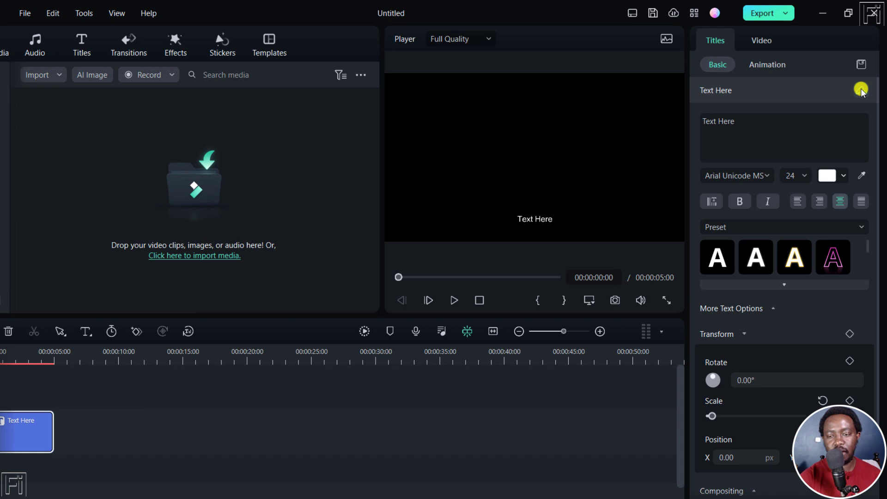
{"action": "left_click", "coordinate": [861, 90]}
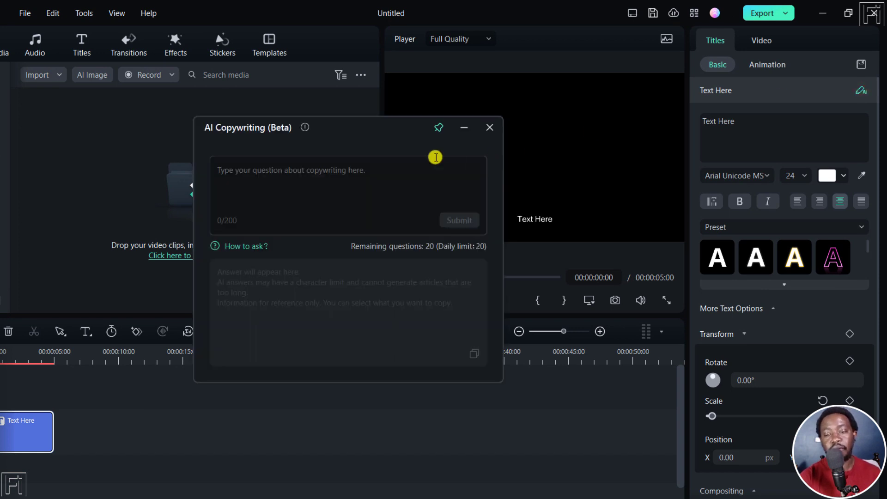
{"action": "left_click", "coordinate": [488, 127]}
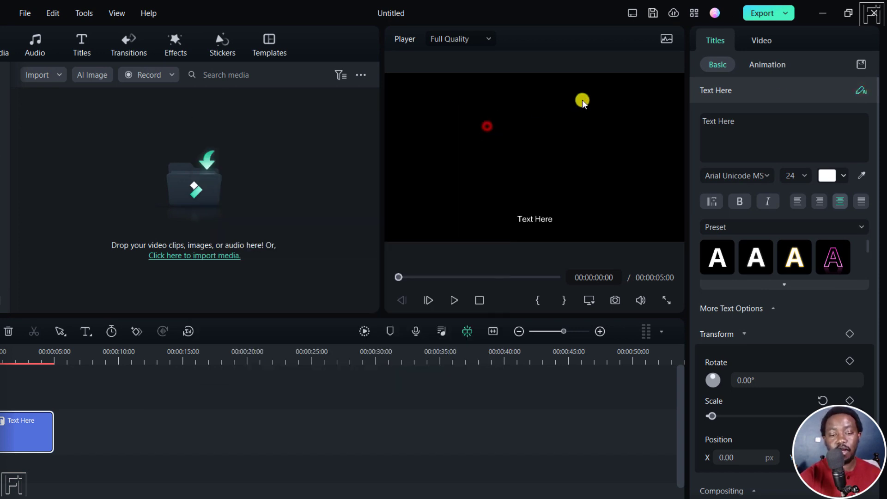
Render the project with default MP4 settings to 'Top places to visit in Kenya-1.mp4' and close the finished window
{"action": "left_click", "coordinate": [760, 13]}
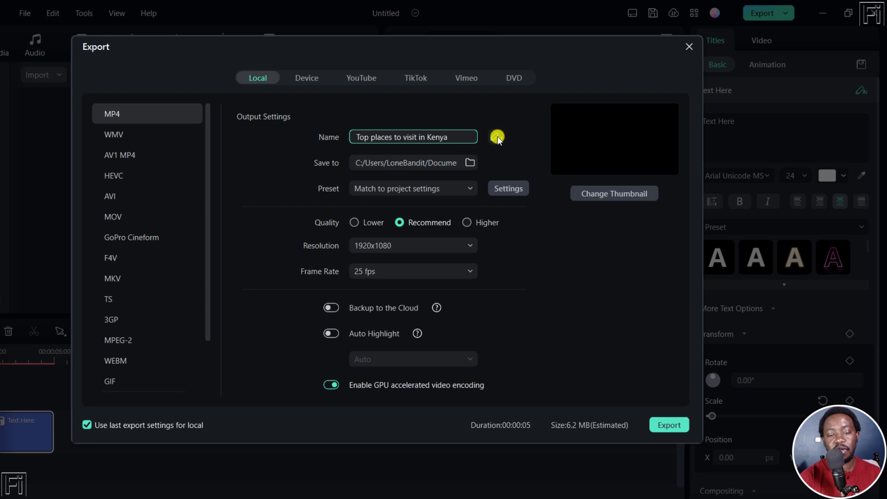
{"action": "left_click", "coordinate": [667, 426]}
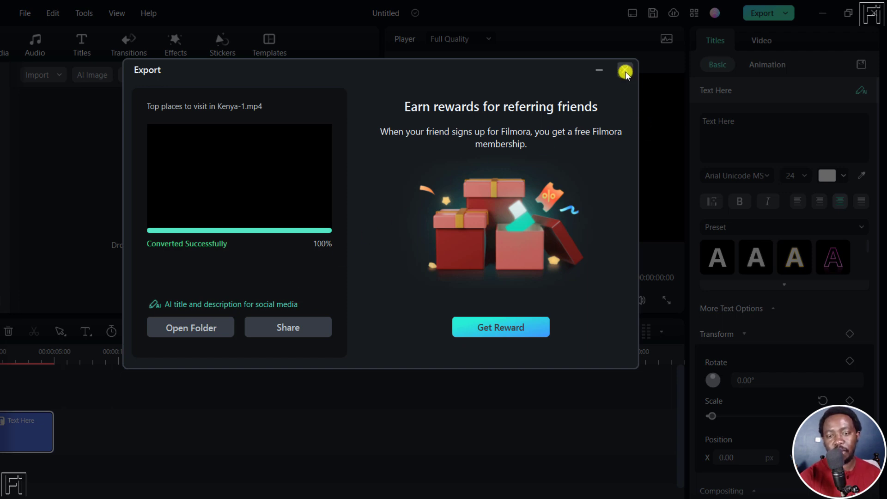
{"action": "left_click", "coordinate": [625, 72]}
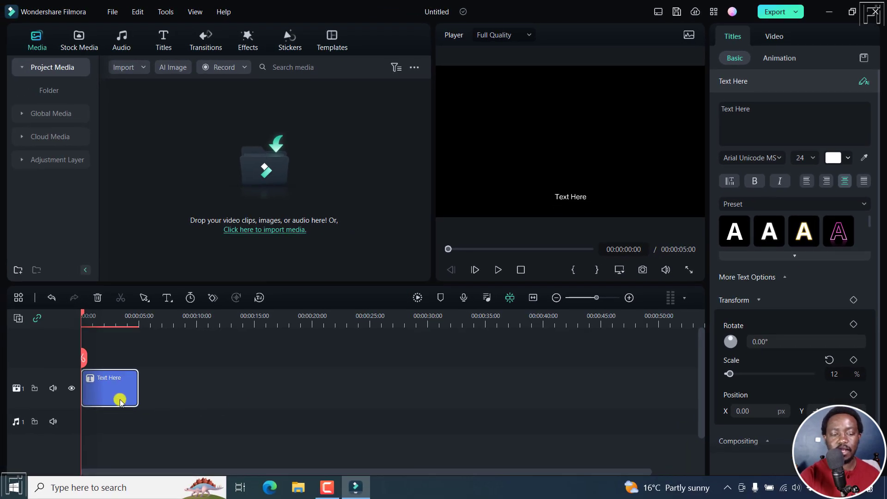
Delete the Text Here clip and put the Pexels seal-on-beach video on video track 1
{"action": "key", "text": "Delete"}
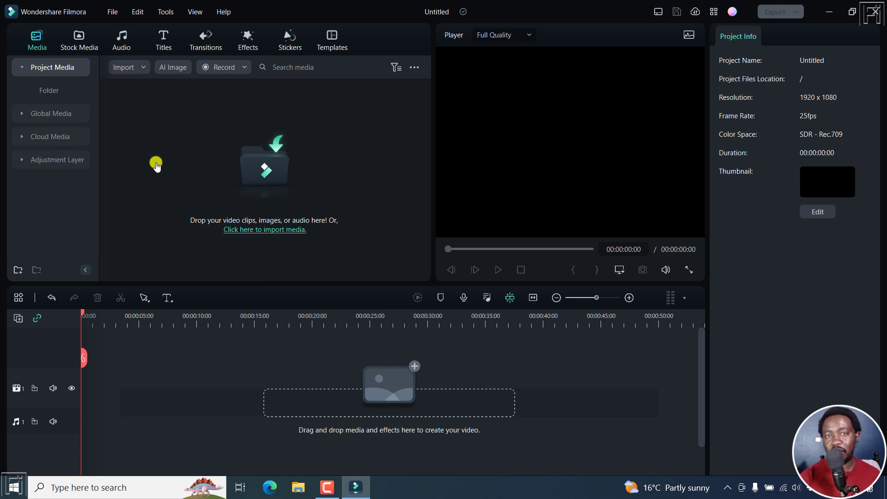
{"action": "left_click", "coordinate": [79, 37]}
{"action": "left_click_drag", "start_coordinate": [136, 124], "coordinate": [84, 393]}
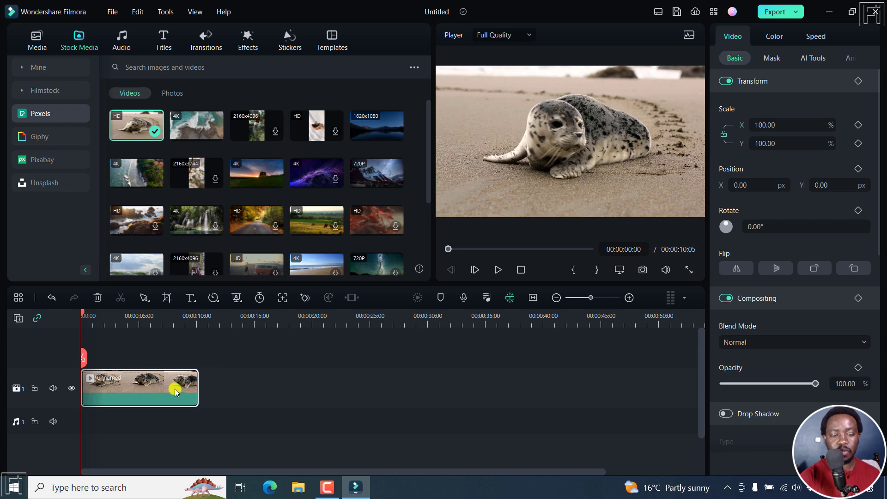
In Export, set a later frame of the seal clip, with the seal facing the camera, as the thumbnail
{"action": "left_click", "coordinate": [776, 12]}
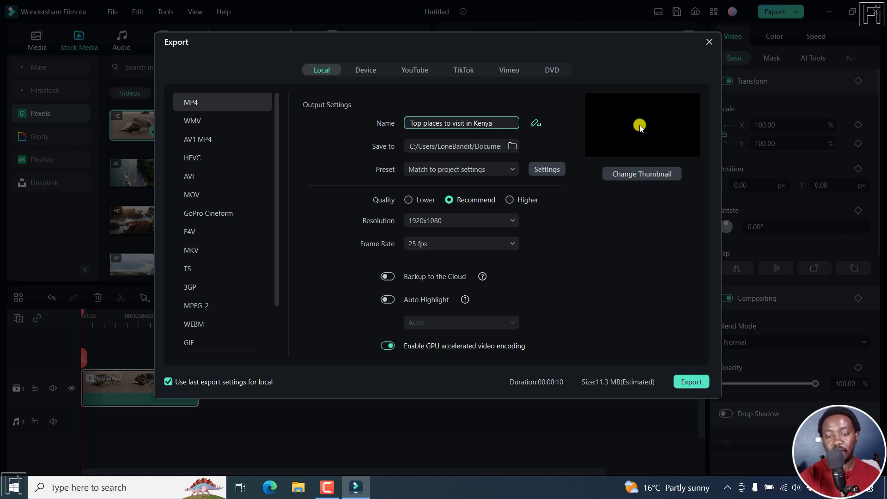
{"action": "left_click", "coordinate": [640, 175]}
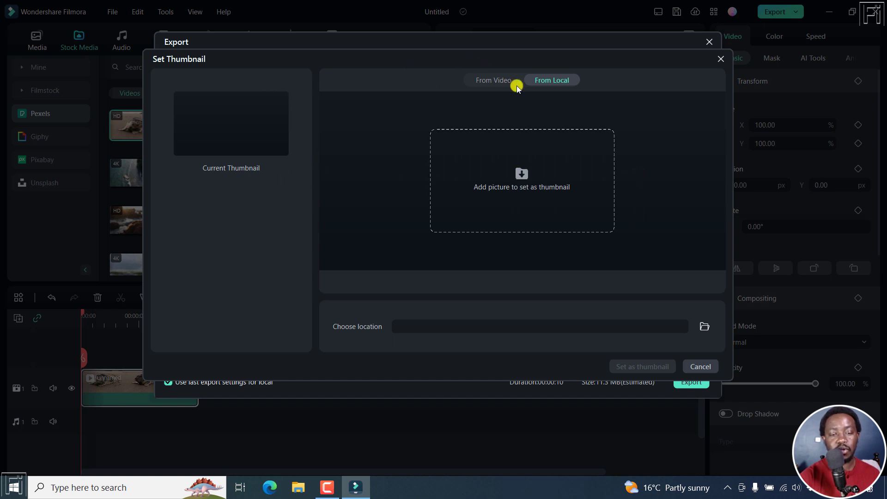
{"action": "left_click", "coordinate": [490, 80]}
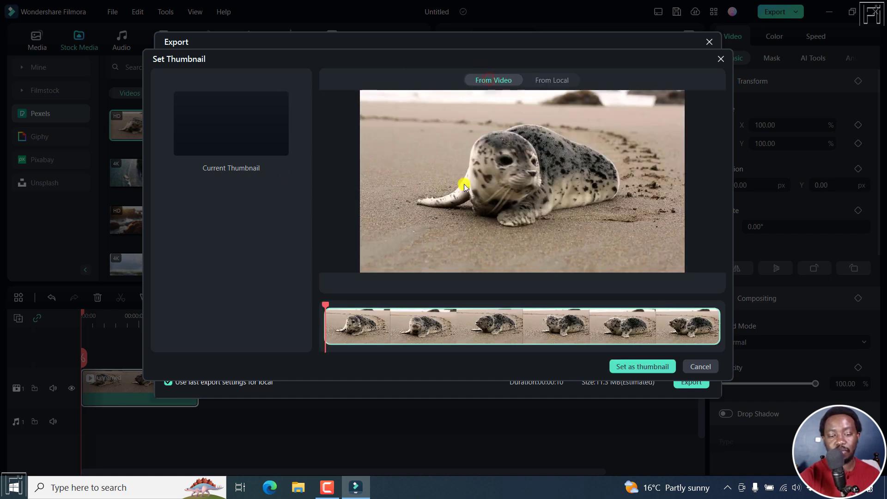
{"action": "left_click_drag", "start_coordinate": [325, 305], "coordinate": [439, 312]}
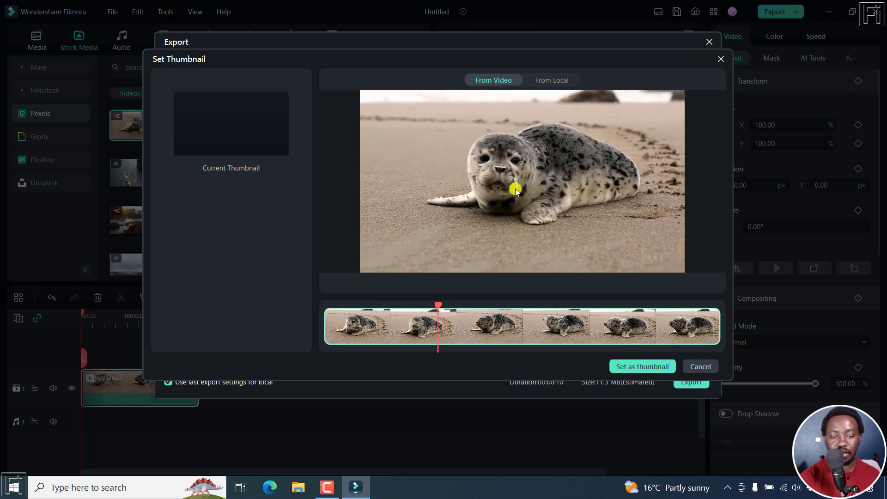
{"action": "left_click", "coordinate": [633, 367]}
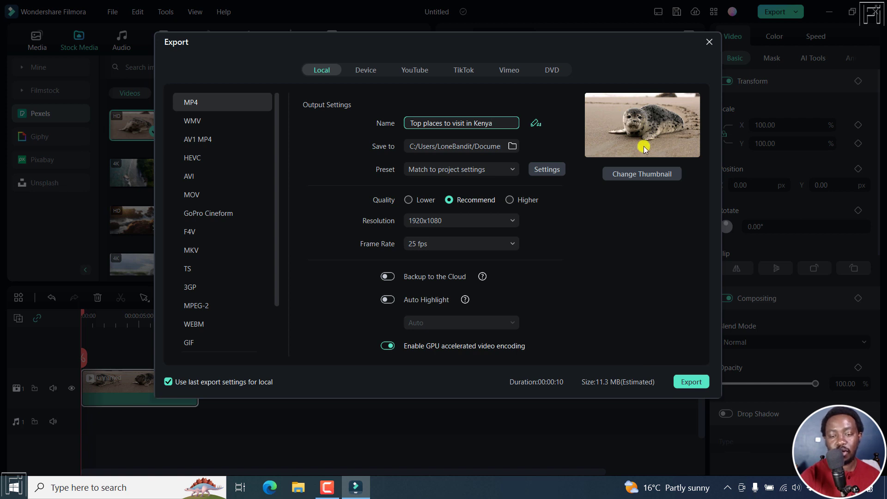
Use the local CapCut PNG of a man before 'TEXT' from Stock Footage as the thumbnail
{"action": "left_click", "coordinate": [649, 176]}
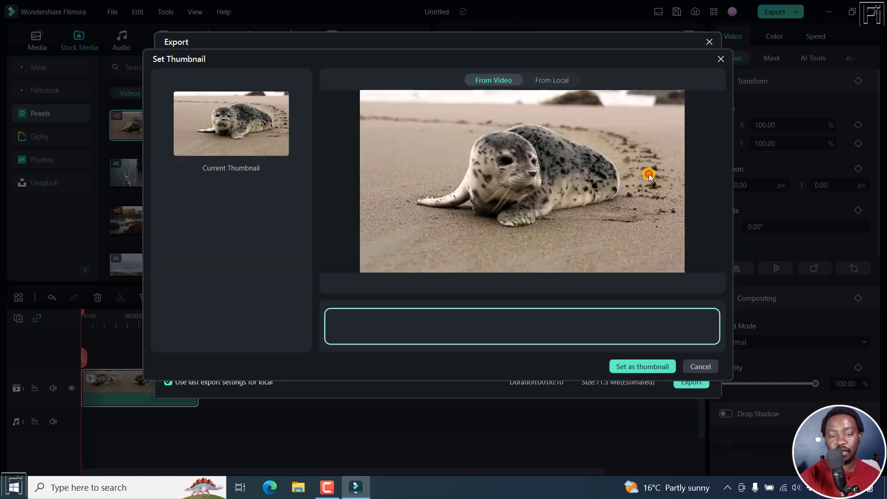
{"action": "left_click", "coordinate": [552, 81]}
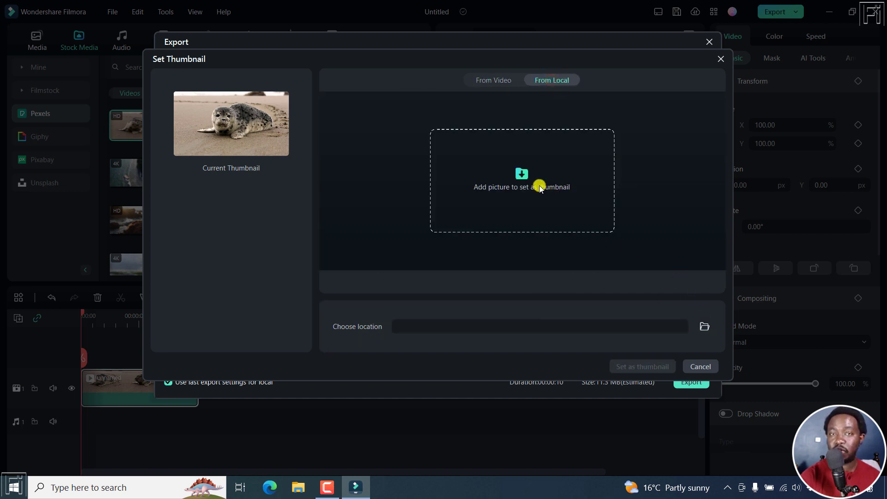
{"action": "left_click", "coordinate": [517, 180]}
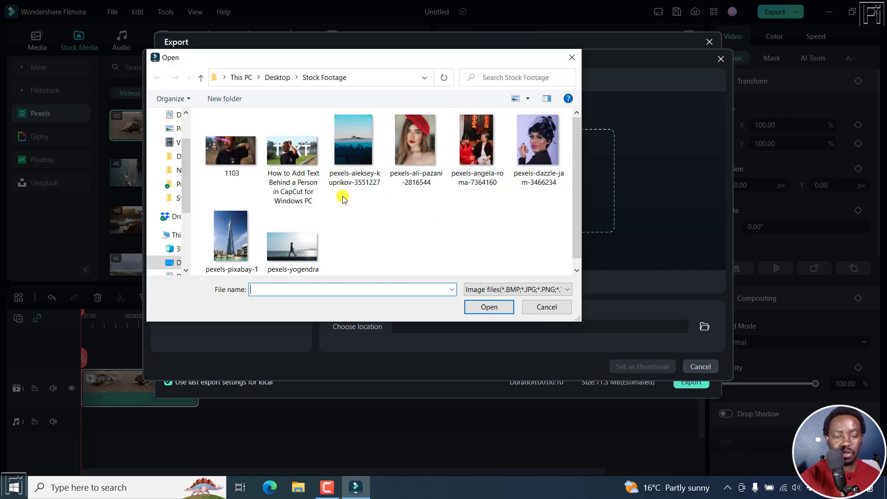
{"action": "left_click", "coordinate": [291, 150]}
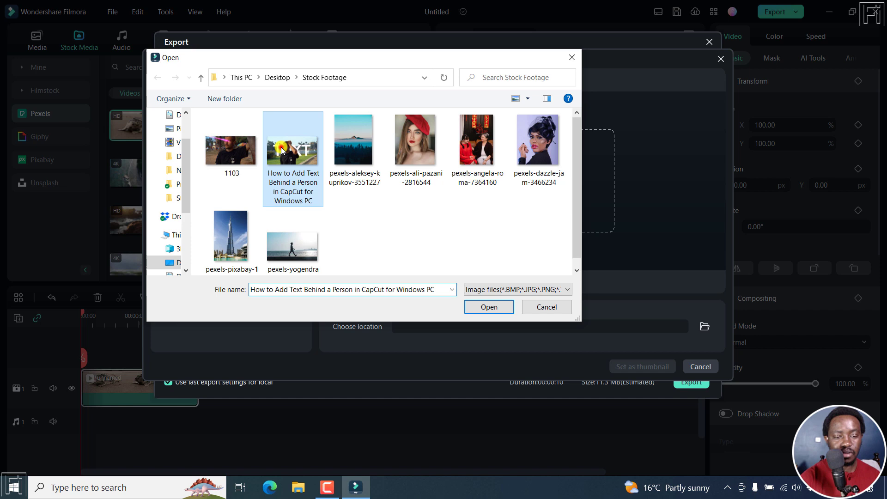
{"action": "left_click", "coordinate": [490, 307]}
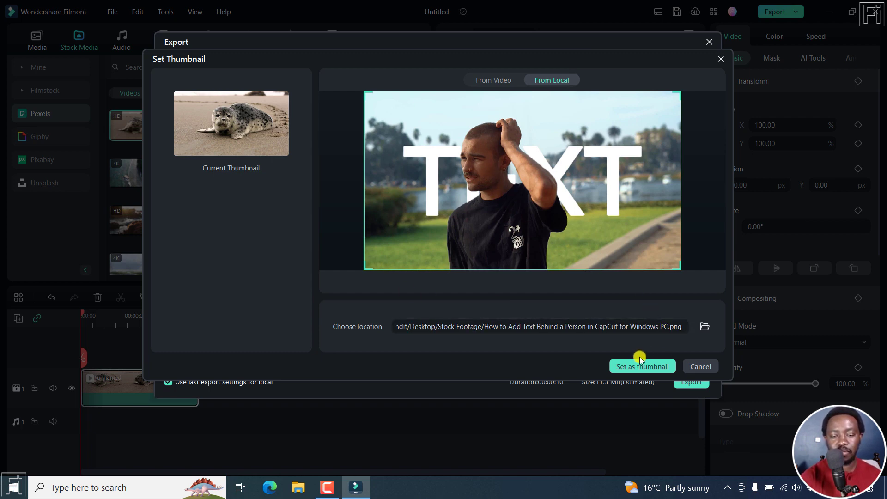
{"action": "left_click", "coordinate": [627, 367]}
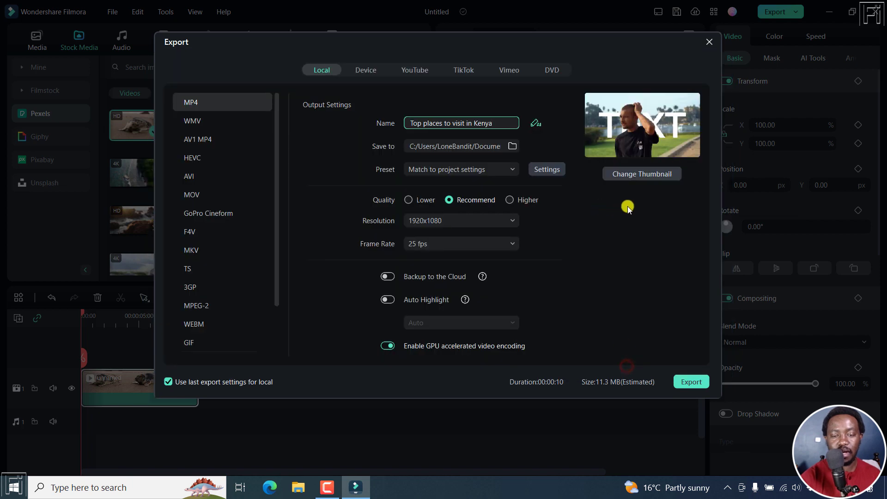
Place the YouTube subtitles tutorial video and its subtitle file on stacked timeline tracks
{"action": "left_click", "coordinate": [631, 311]}
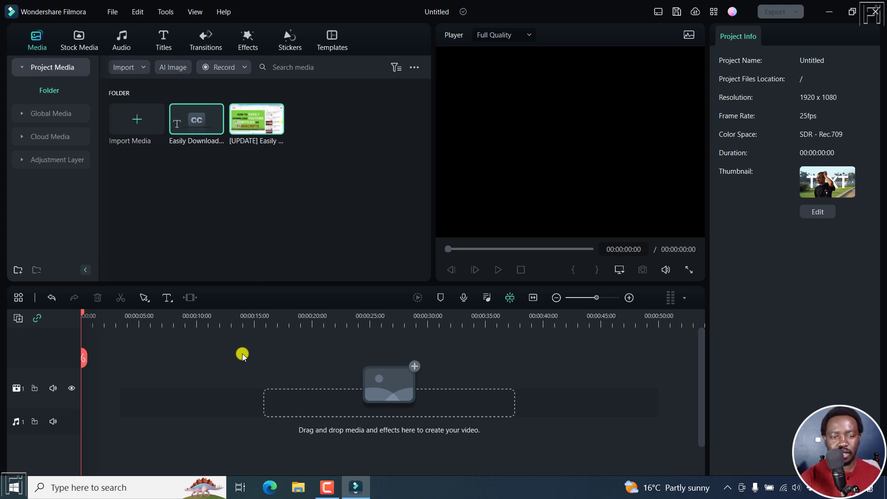
{"action": "left_click", "coordinate": [279, 175]}
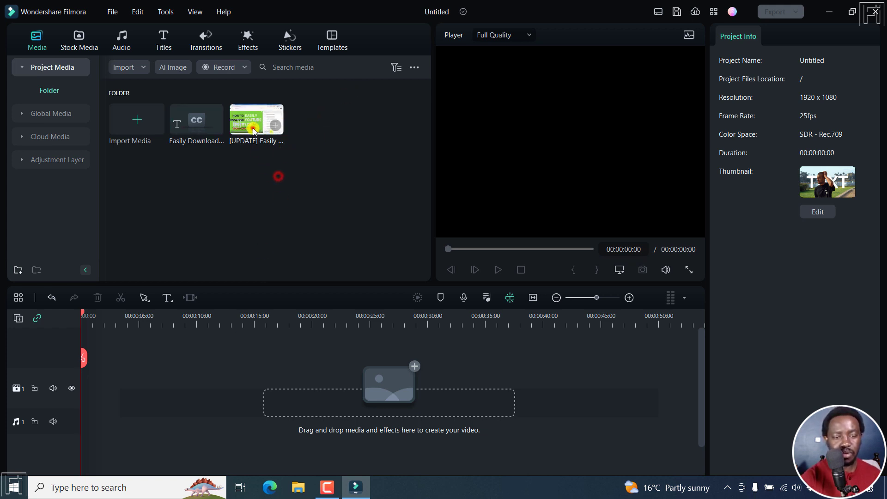
{"action": "left_click_drag", "start_coordinate": [253, 132], "coordinate": [87, 398]}
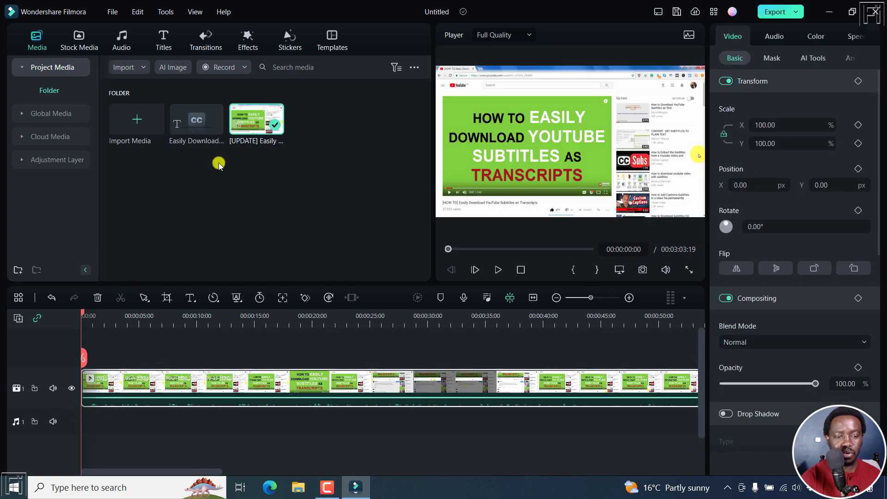
{"action": "left_click_drag", "start_coordinate": [188, 125], "coordinate": [103, 372]}
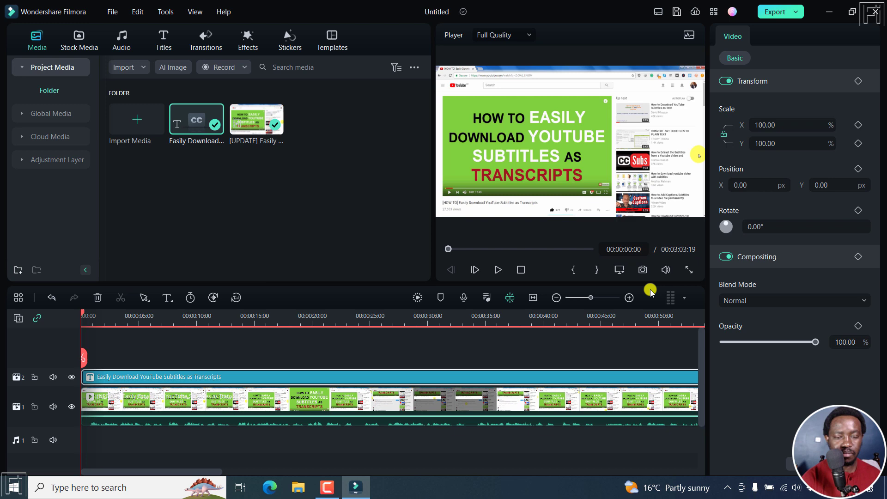
Zoom the timeline to fit and play the opening, stopping at 00:00:01:11
{"action": "left_click", "coordinate": [533, 297]}
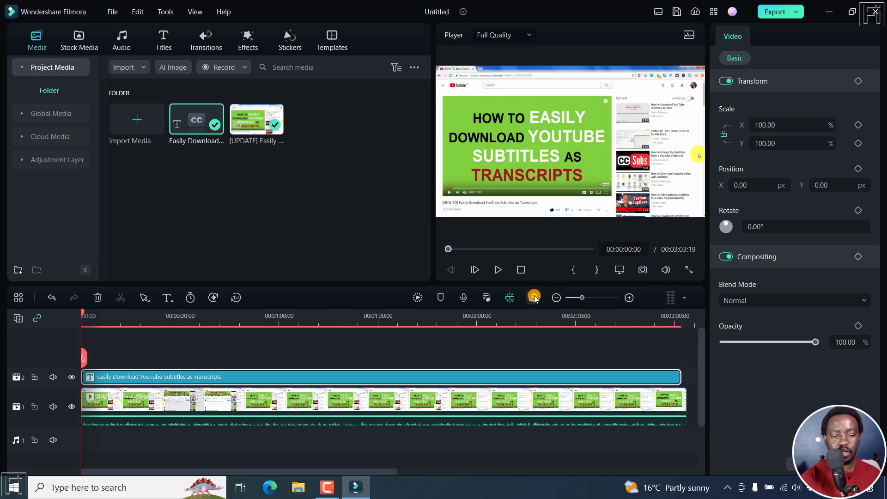
{"action": "key", "text": "space"}
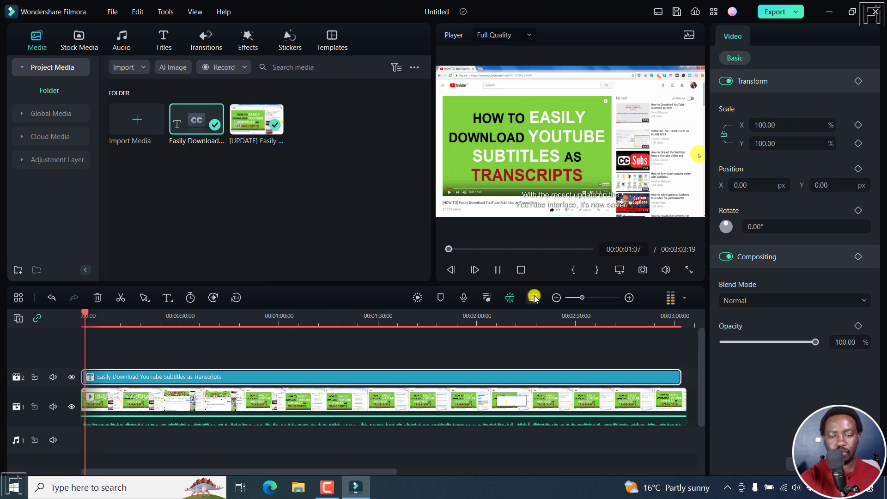
{"action": "key", "text": "space"}
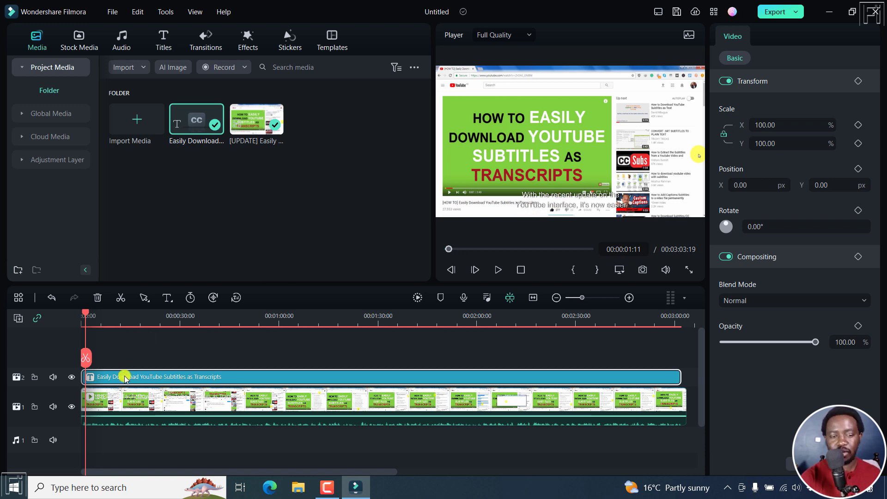
Open the subtitle clip in Advanced Edit, split the first caption, then merge it back to 00:00:00:23–00:00:04:01
{"action": "right_click", "coordinate": [154, 376]}
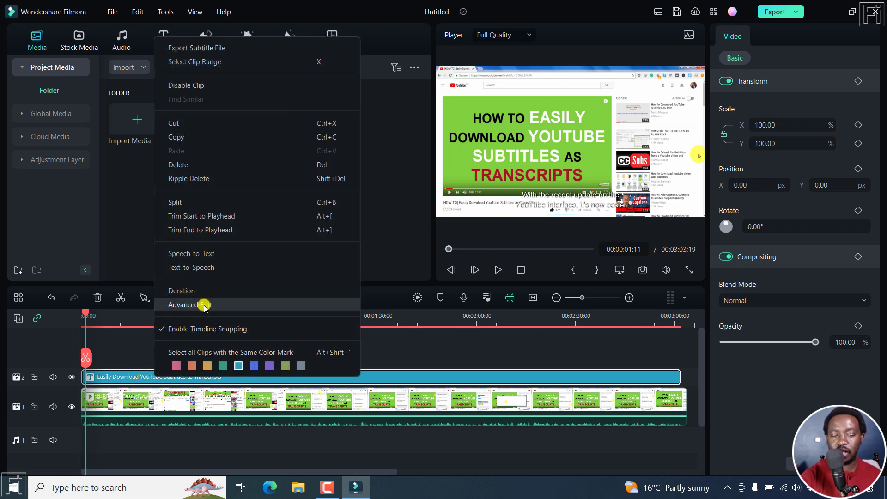
{"action": "left_click", "coordinate": [205, 306]}
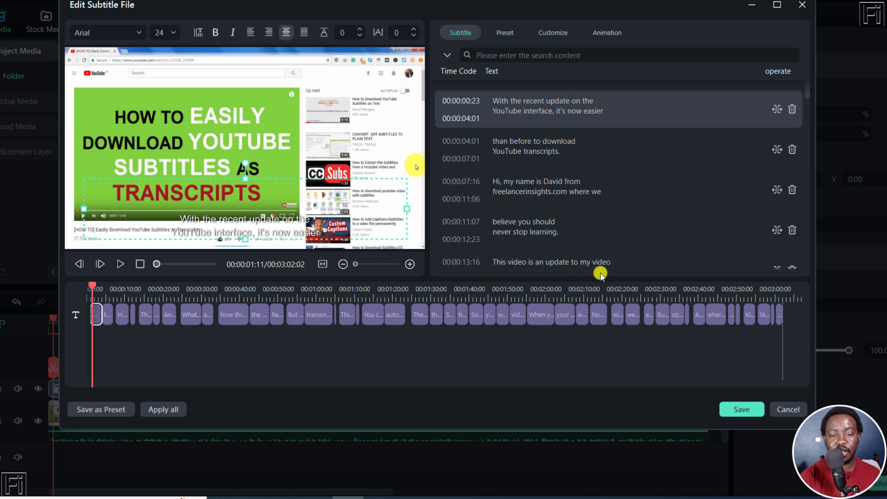
{"action": "left_click", "coordinate": [776, 109]}
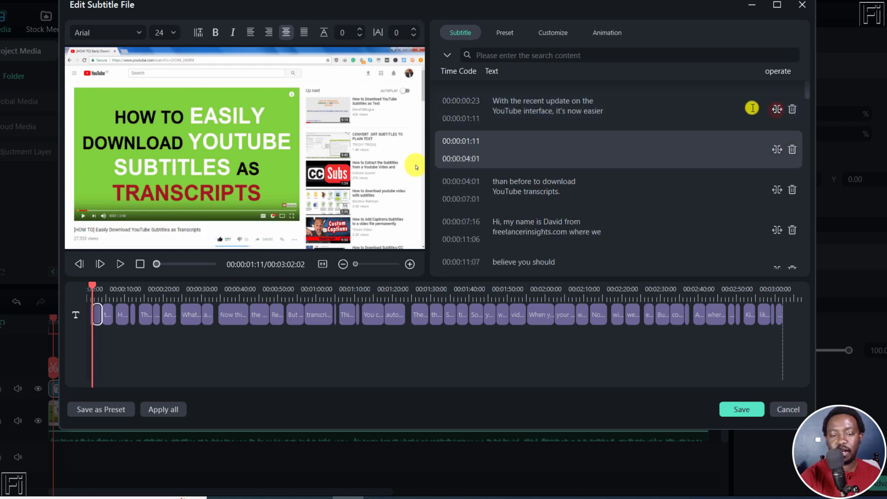
{"action": "mouse_move", "coordinate": [534, 124]}
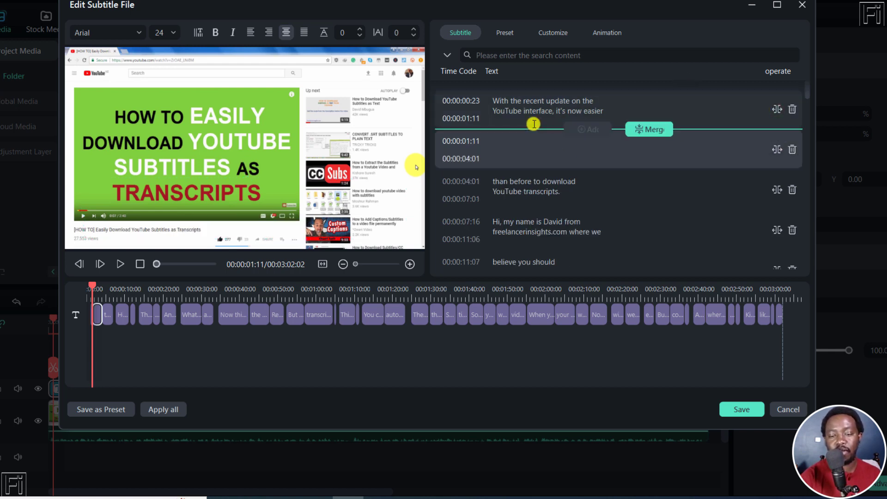
{"action": "left_click", "coordinate": [645, 131]}
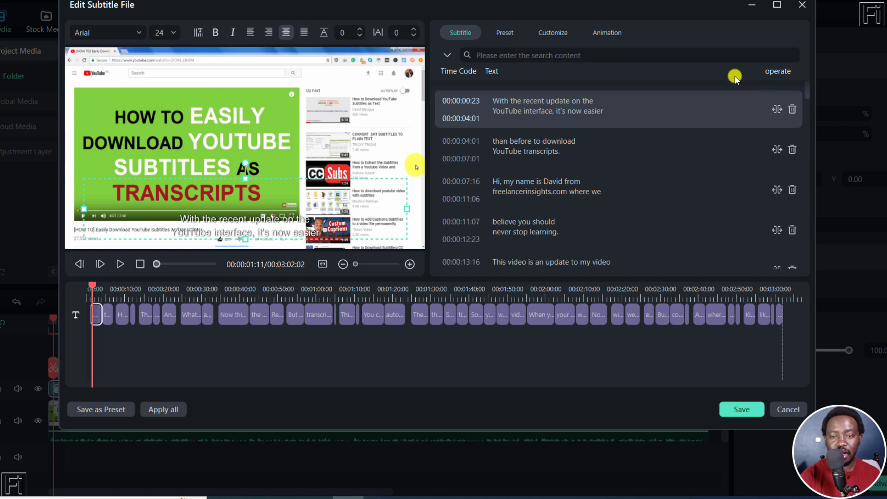
Switch the subtitle Preset styles to the WordArt category
{"action": "left_click", "coordinate": [508, 32]}
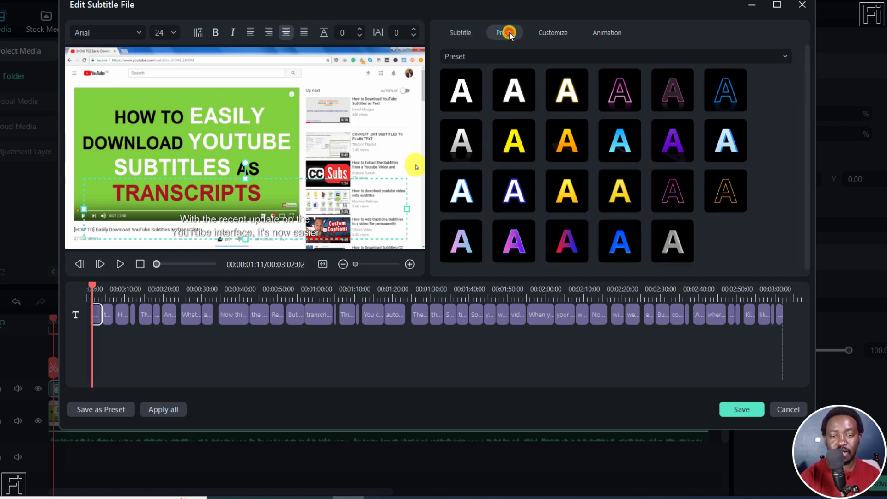
{"action": "left_click", "coordinate": [785, 55]}
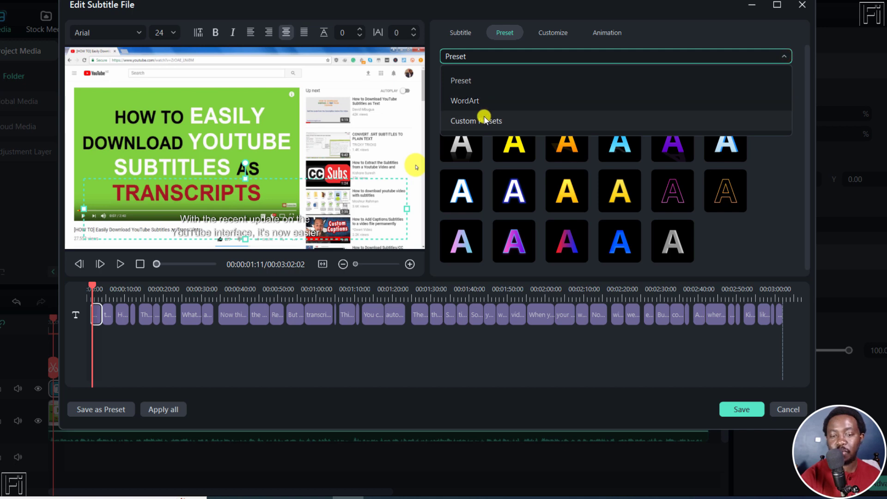
{"action": "left_click", "coordinate": [472, 100]}
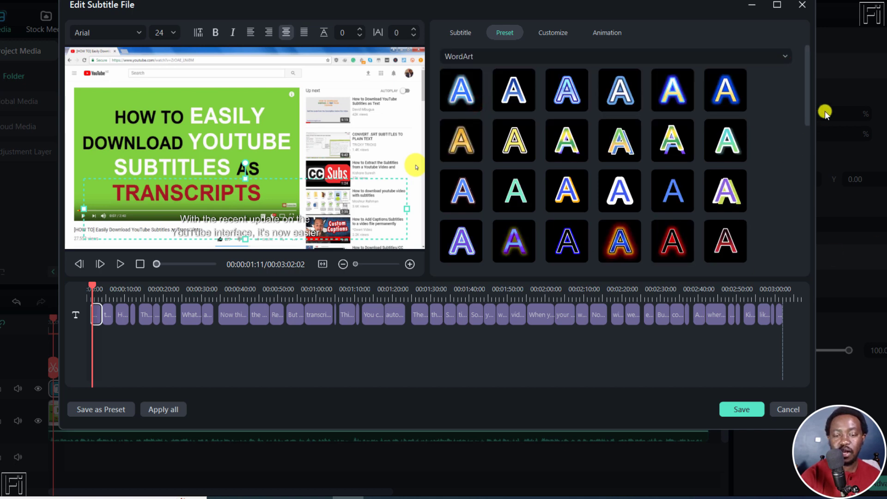
{"action": "left_click_drag", "start_coordinate": [809, 96], "coordinate": [796, 68]}
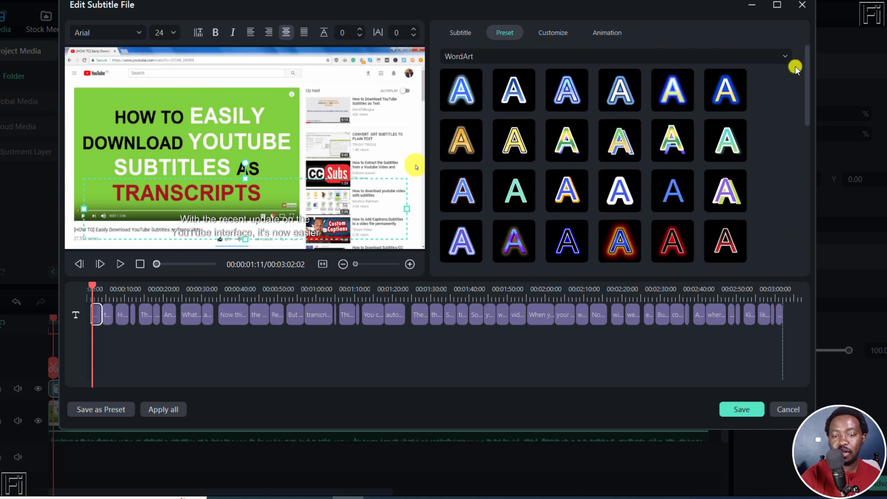
Browse the subtitle Animation styles, then bring up the Customize settings for the first caption
{"action": "left_click", "coordinate": [611, 33]}
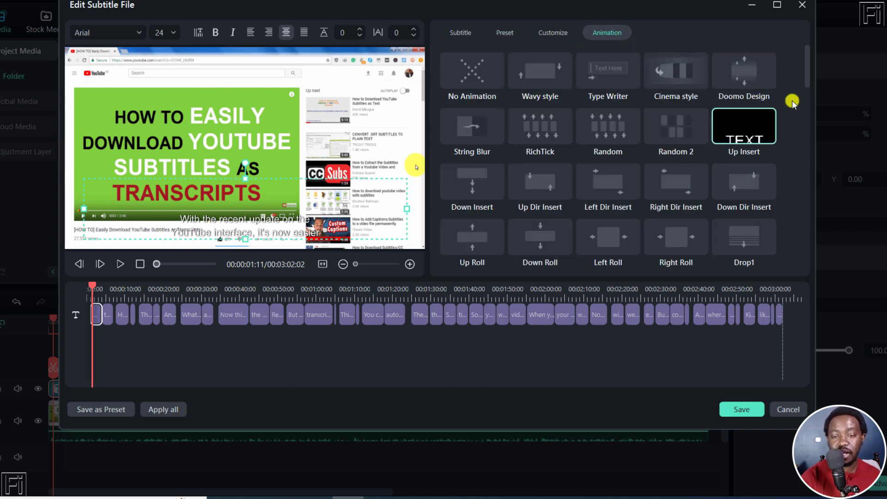
{"action": "mouse_move", "coordinate": [806, 55]}
{"action": "left_mouse_down"}
{"action": "mouse_move", "coordinate": [797, 261]}
{"action": "mouse_move", "coordinate": [804, 51]}
{"action": "left_mouse_up"}
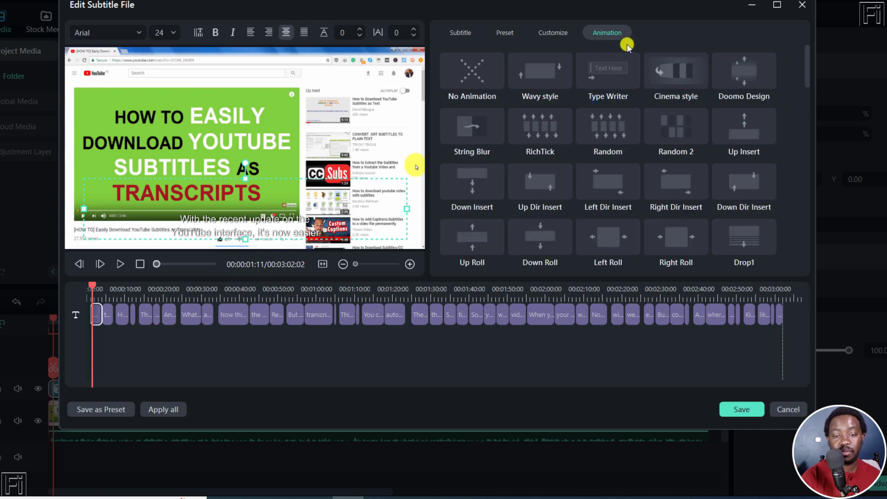
{"action": "left_click", "coordinate": [546, 34]}
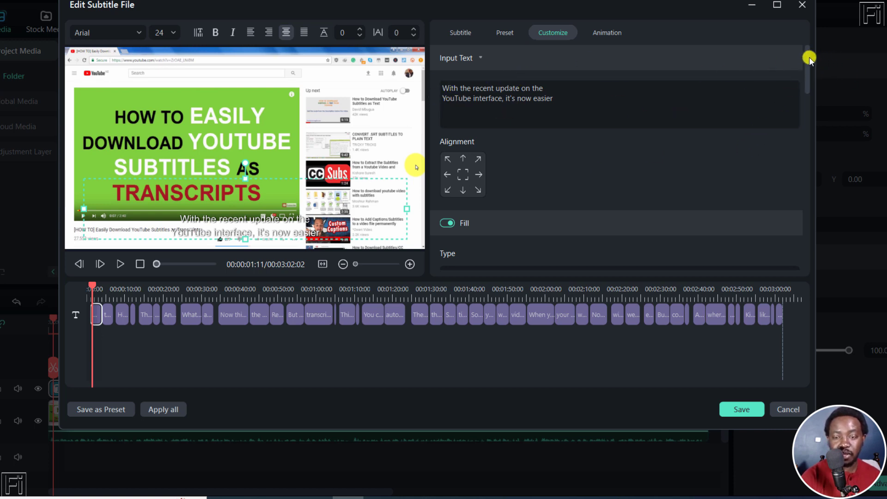
Turn on a subtitle Background and widen its spread to 20
{"action": "left_click_drag", "start_coordinate": [806, 60], "coordinate": [811, 253]}
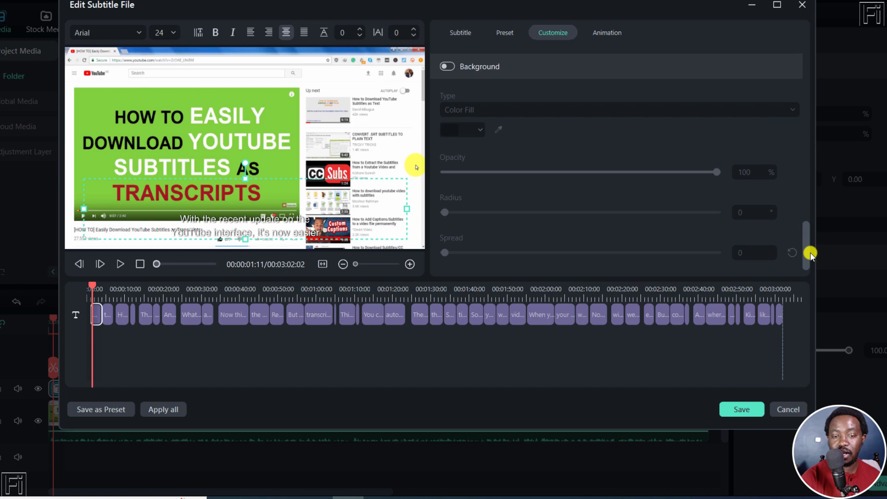
{"action": "left_click", "coordinate": [447, 67]}
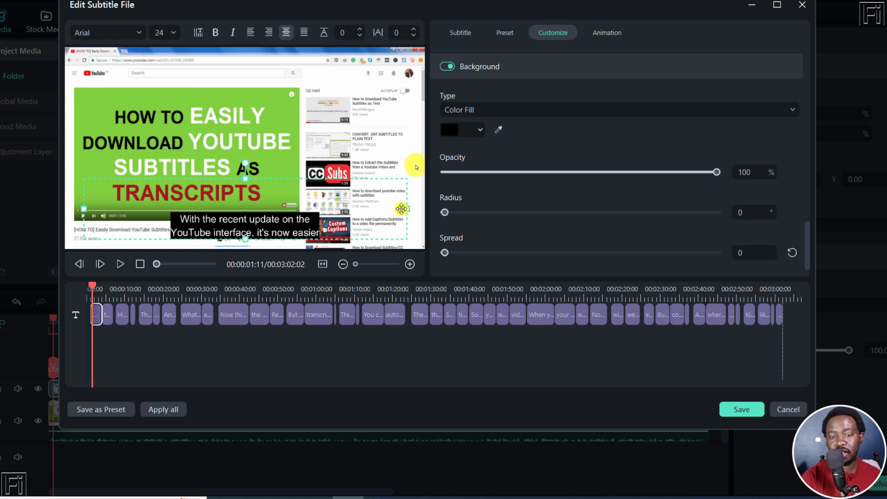
{"action": "left_click_drag", "start_coordinate": [446, 257], "coordinate": [478, 258]}
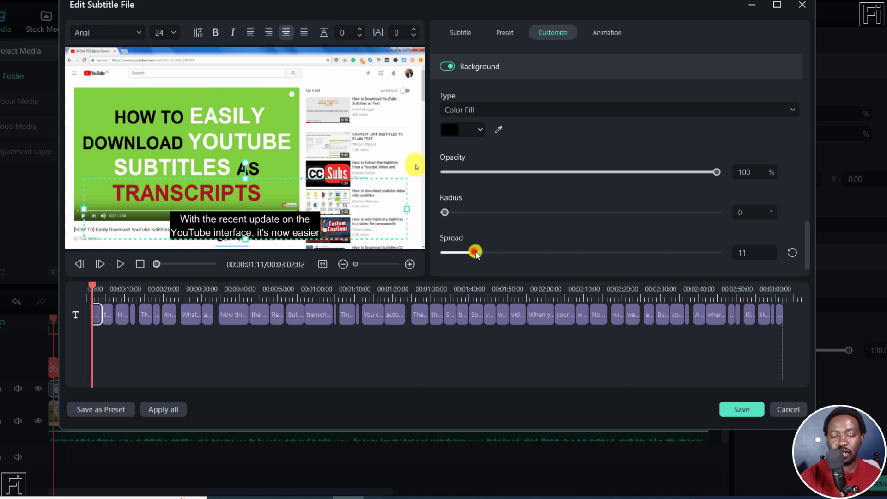
{"action": "left_click_drag", "start_coordinate": [476, 253], "coordinate": [499, 253]}
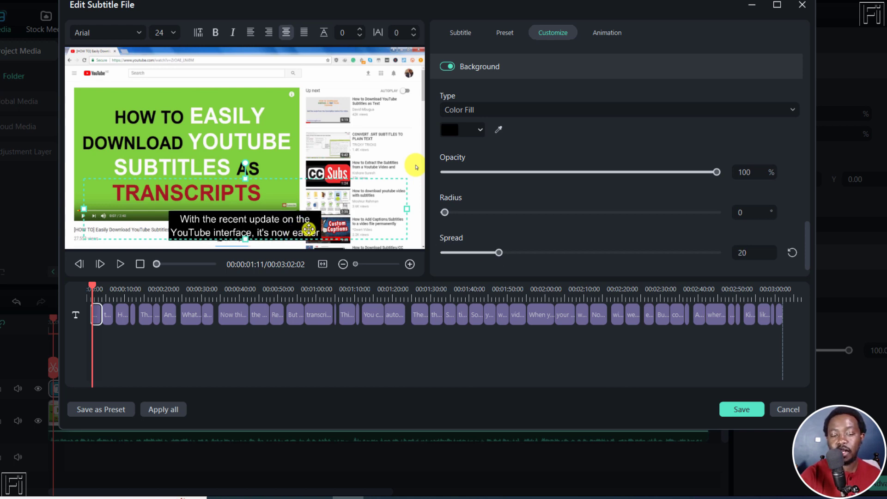
Apply the black background to all subtitles, previewing earlier and later captions
{"action": "left_click", "coordinate": [108, 295]}
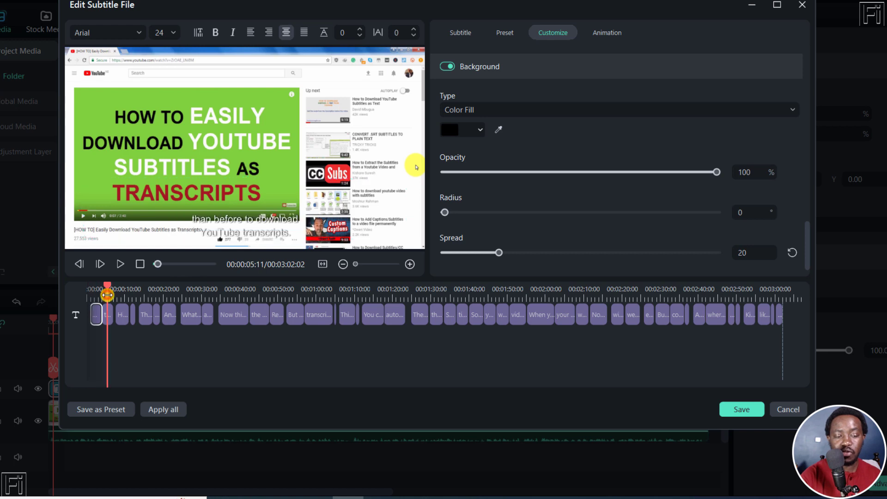
{"action": "left_click", "coordinate": [97, 291]}
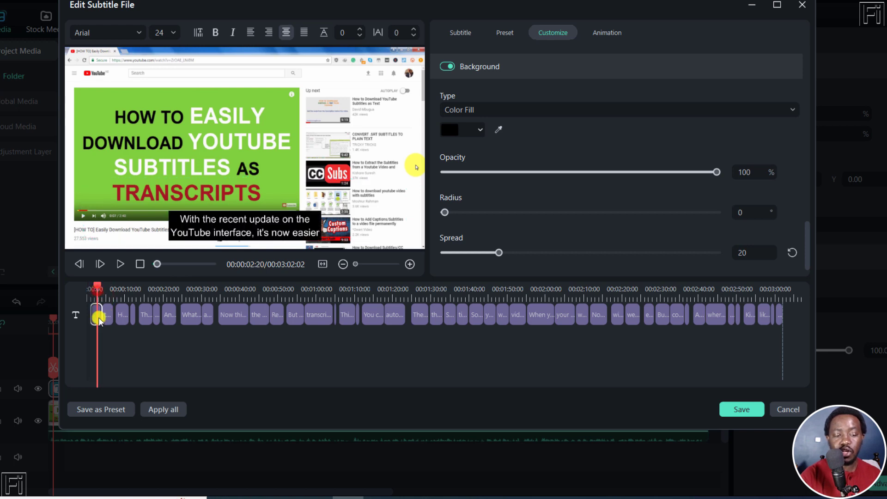
{"action": "left_click", "coordinate": [165, 410]}
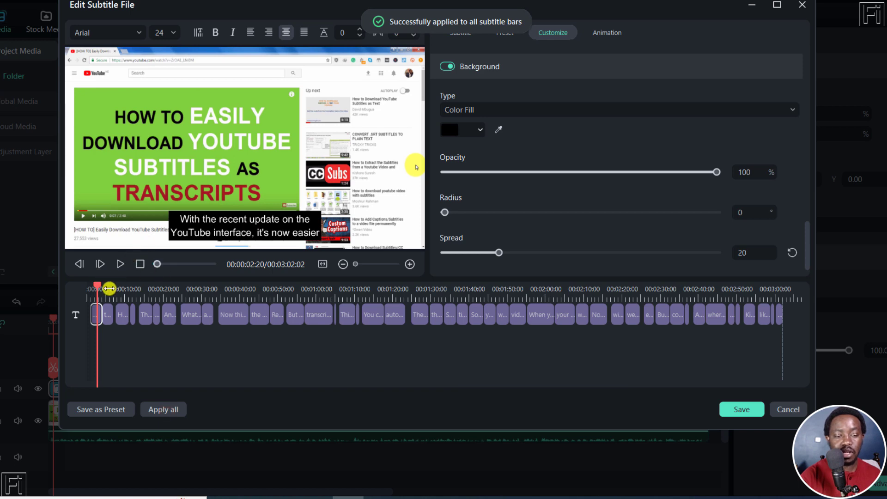
{"action": "left_click_drag", "start_coordinate": [104, 287], "coordinate": [121, 289]}
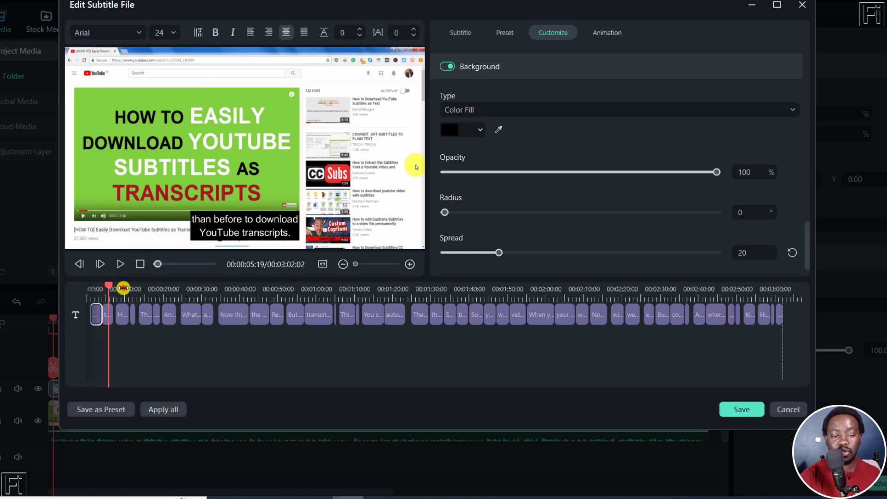
{"action": "left_click", "coordinate": [124, 288]}
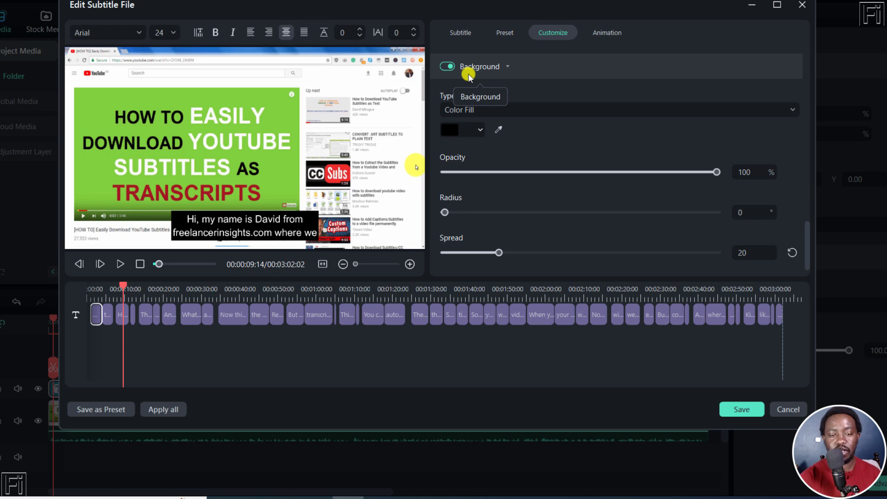
Switch the subtitle background to Gradient Fill and add extra colour stops, including a white one
{"action": "left_click", "coordinate": [792, 107]}
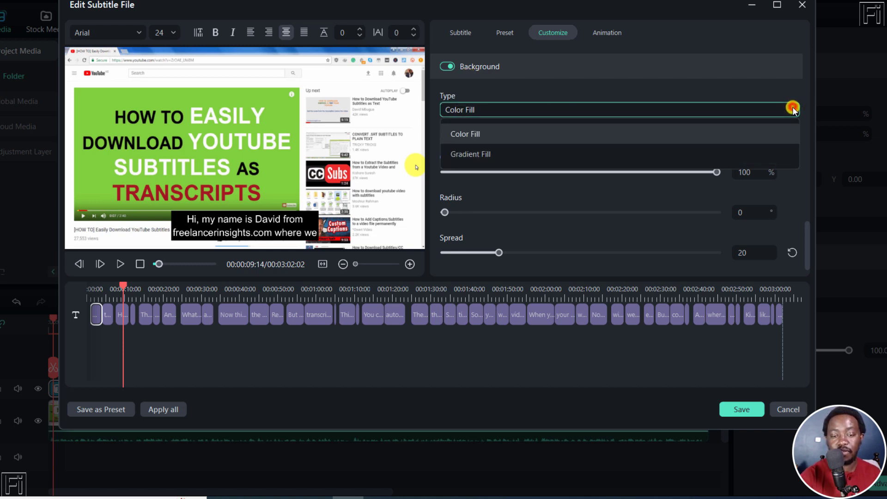
{"action": "left_click", "coordinate": [510, 152]}
{"action": "left_click", "coordinate": [465, 141]}
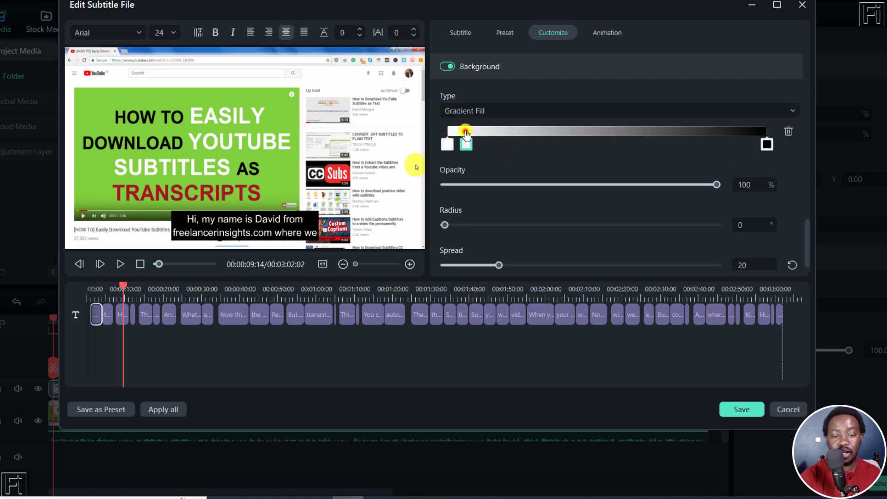
{"action": "scroll", "coordinate": [531, 126], "scroll_direction": "down", "scroll_amount": 1}
{"action": "left_click", "coordinate": [97, 291]}
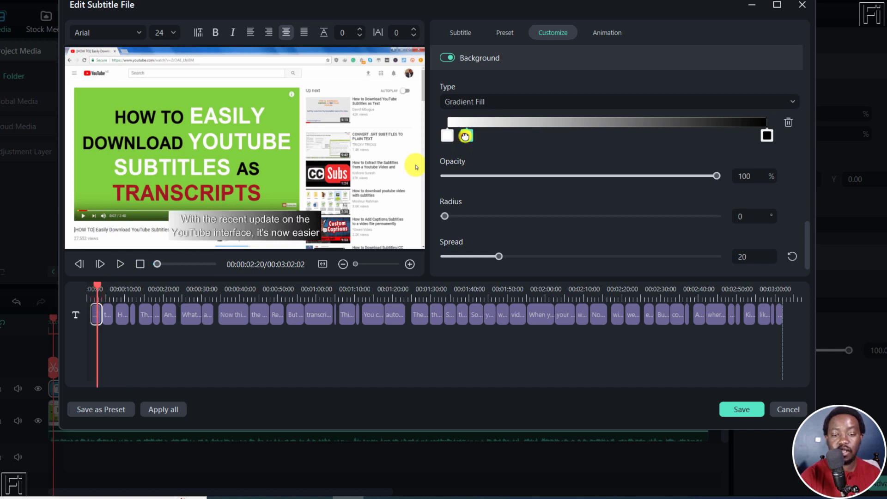
{"action": "left_click_drag", "start_coordinate": [465, 136], "coordinate": [578, 135]}
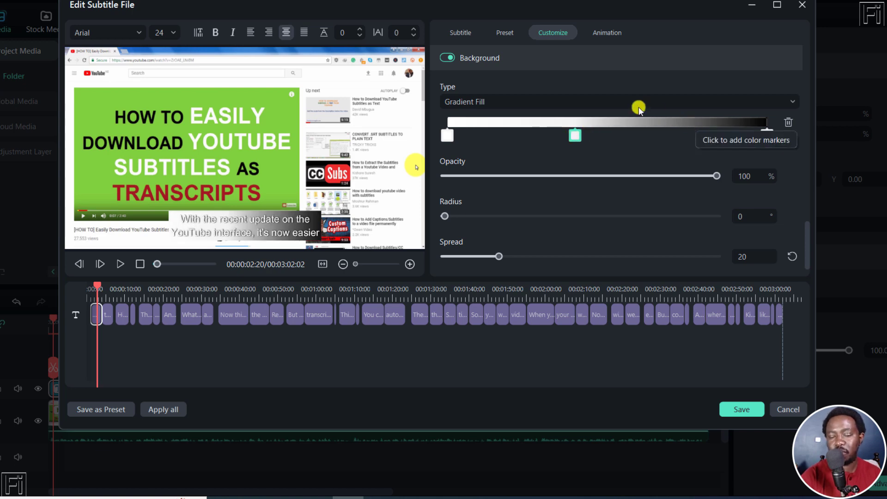
{"action": "left_click", "coordinate": [518, 122]}
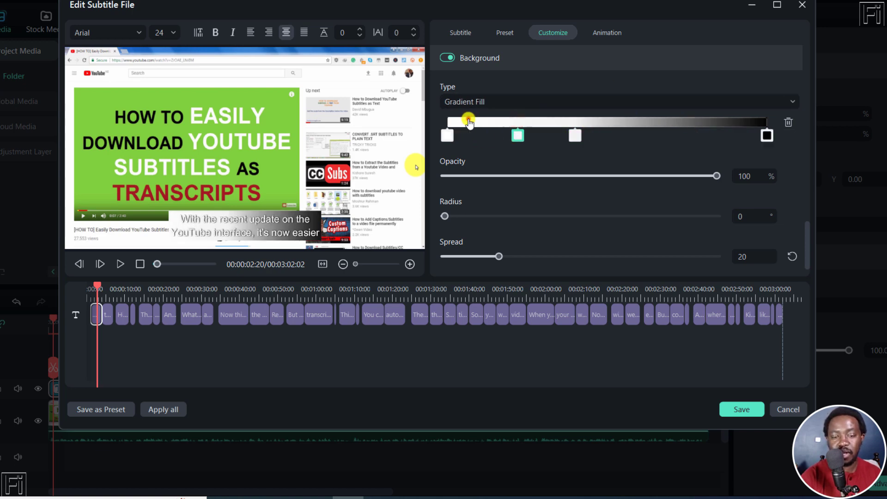
{"action": "left_click", "coordinate": [468, 120]}
Colour the first and third gradient stops pink and lower background opacity to 54%
{"action": "left_click", "coordinate": [445, 135]}
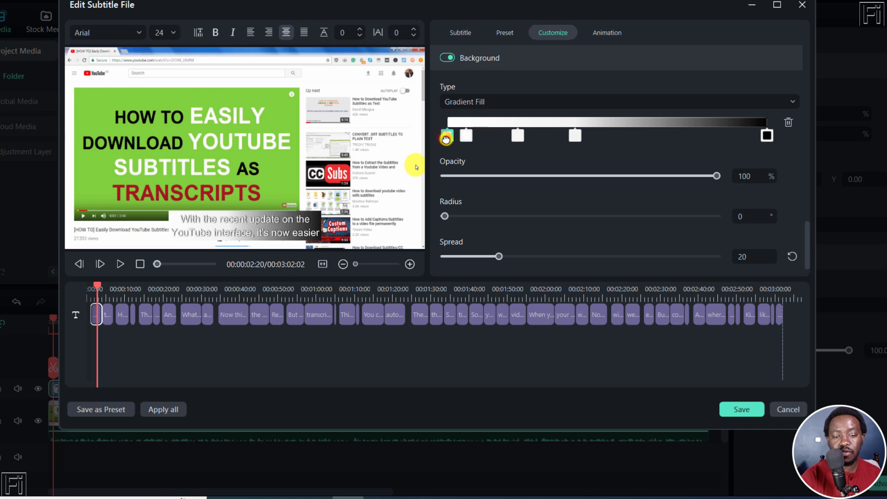
{"action": "left_click", "coordinate": [446, 138]}
{"action": "left_click", "coordinate": [489, 157]}
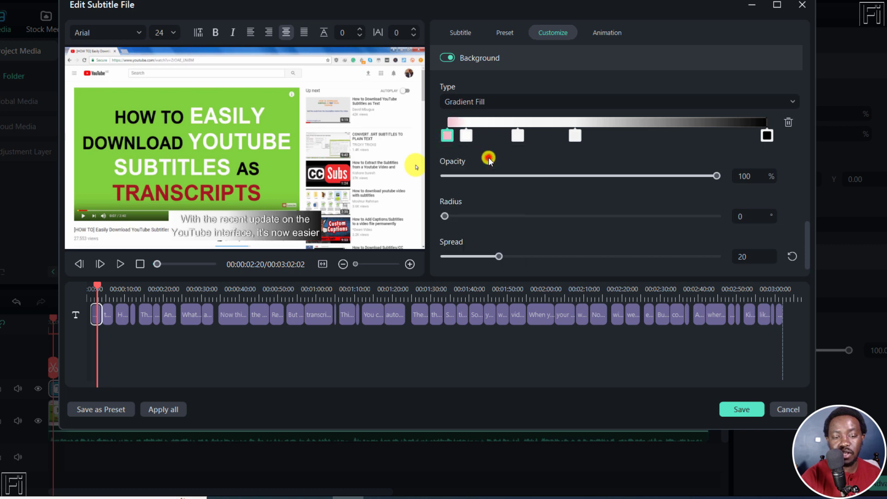
{"action": "left_click", "coordinate": [511, 131]}
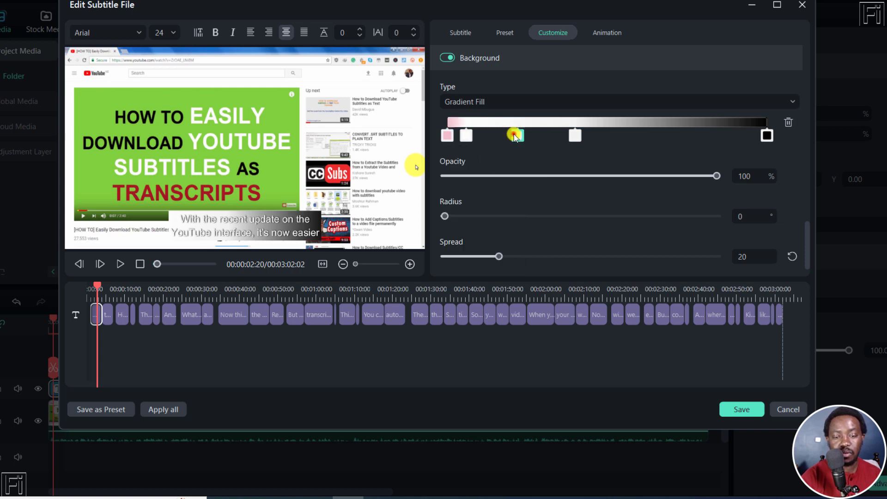
{"action": "left_click", "coordinate": [516, 135]}
{"action": "left_click", "coordinate": [560, 170]}
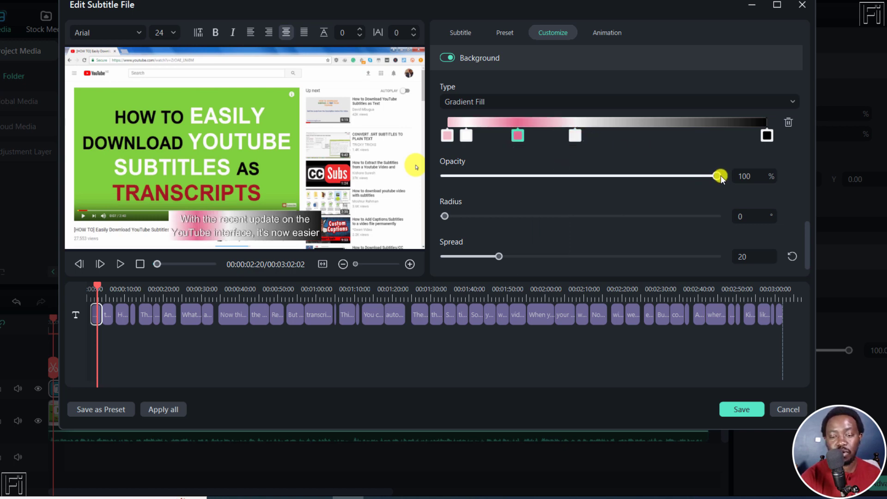
{"action": "left_click_drag", "start_coordinate": [717, 176], "coordinate": [591, 174]}
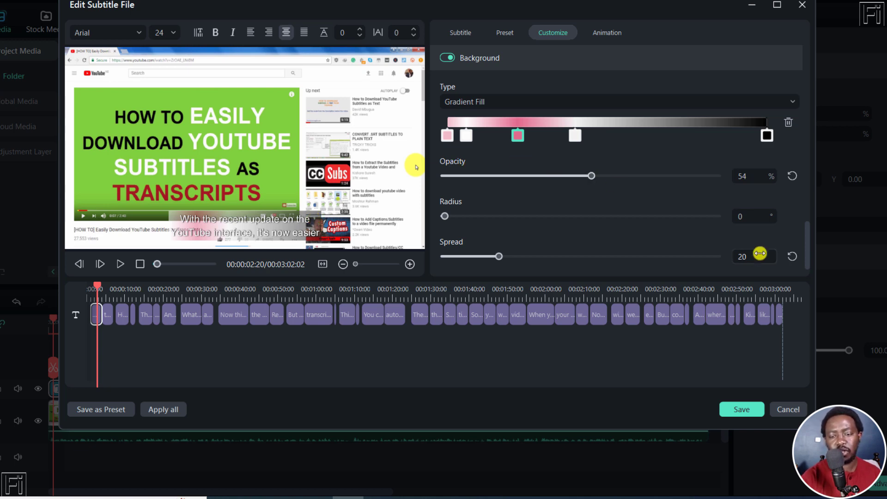
{"action": "left_click_drag", "start_coordinate": [803, 238], "coordinate": [800, 42]}
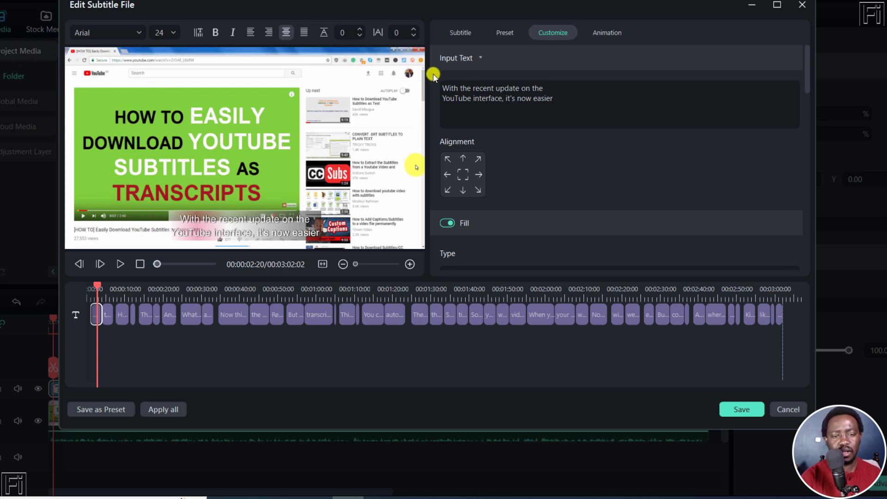
Save the subtitle changes, close the subtitle editor, and select both timeline clips
{"action": "left_click", "coordinate": [461, 34]}
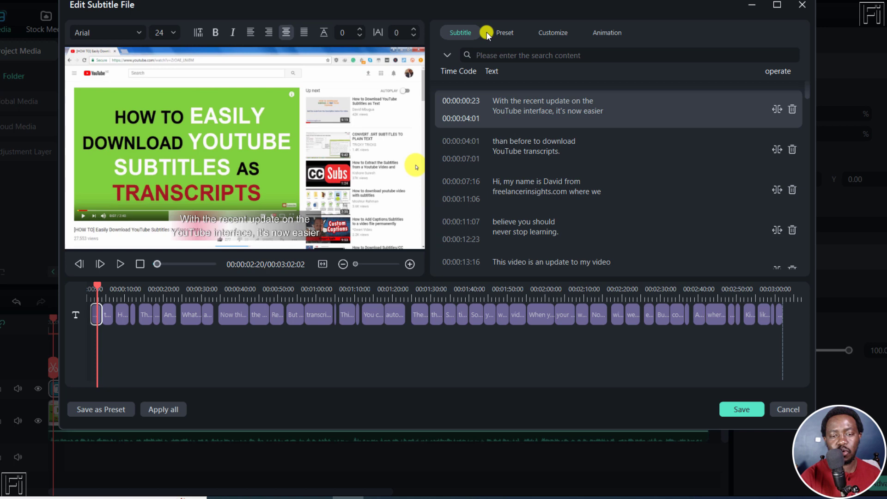
{"action": "left_click", "coordinate": [801, 5]}
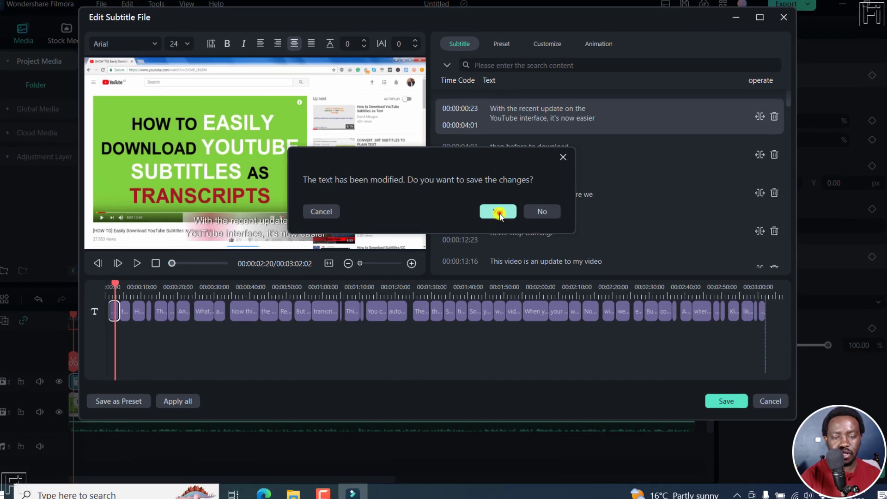
{"action": "left_click", "coordinate": [501, 209]}
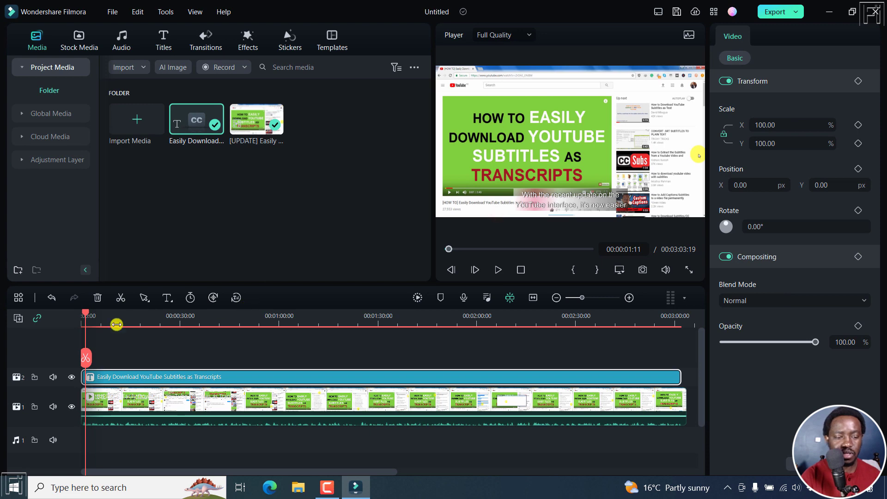
{"action": "left_click_drag", "start_coordinate": [88, 315], "coordinate": [533, 292]}
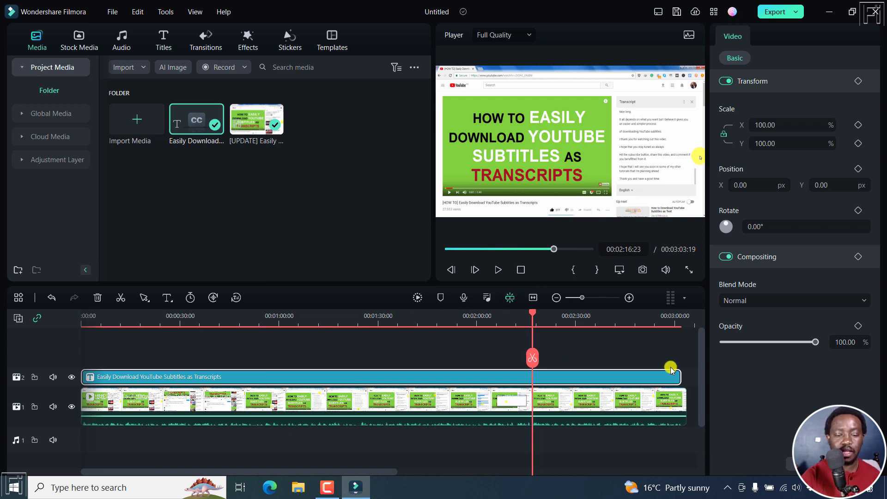
{"action": "left_click_drag", "start_coordinate": [278, 358], "coordinate": [275, 428]}
Clear the timeline and place the Pexels seal beach and aerial shoreline clips on track 1
{"action": "key", "text": "Delete"}
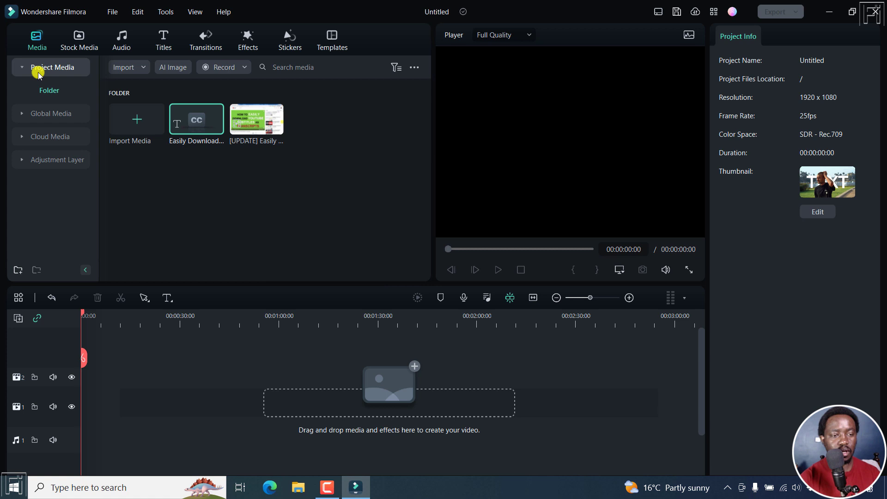
{"action": "left_click", "coordinate": [82, 41]}
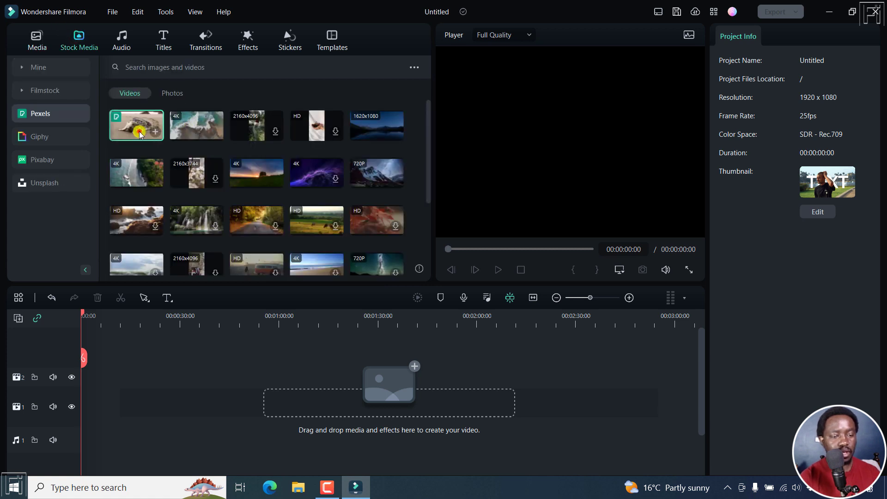
{"action": "left_click_drag", "start_coordinate": [137, 129], "coordinate": [93, 409]}
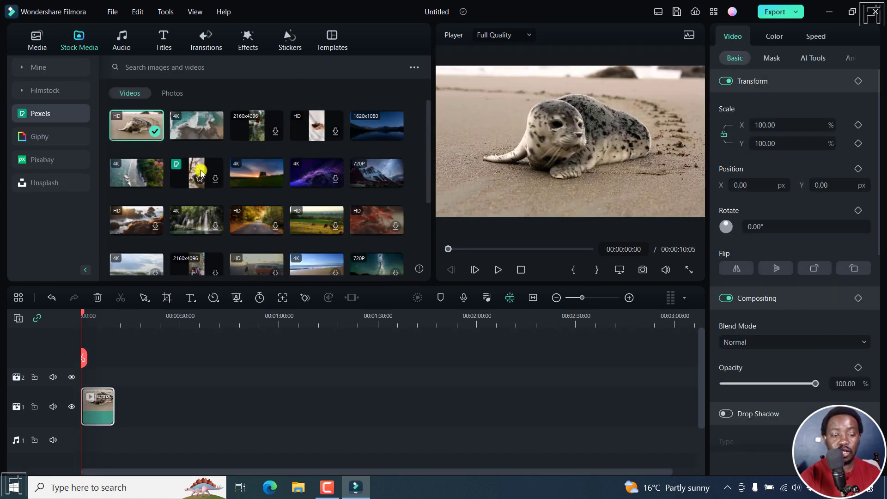
{"action": "left_click_drag", "start_coordinate": [194, 127], "coordinate": [139, 414]}
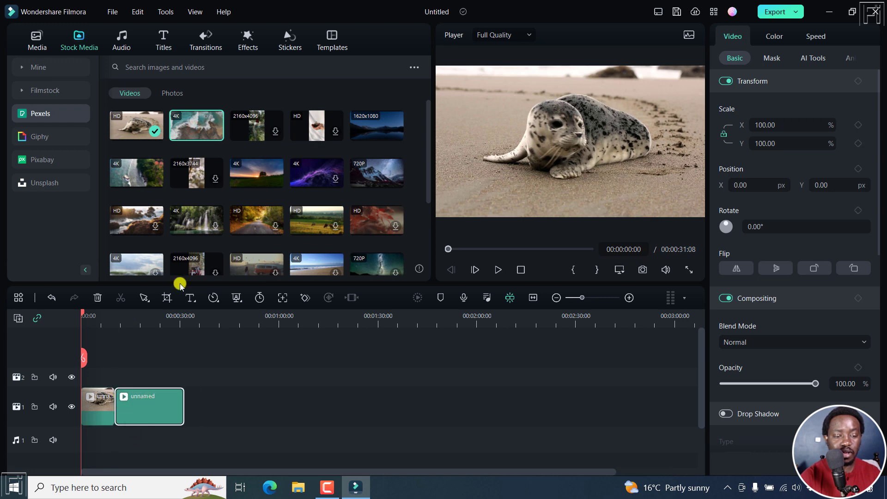
Try adding a third Pexels clip, dismiss its failed download, and zoom the timeline to fit
{"action": "left_click_drag", "start_coordinate": [241, 123], "coordinate": [200, 418]}
{"action": "left_click", "coordinate": [548, 257]}
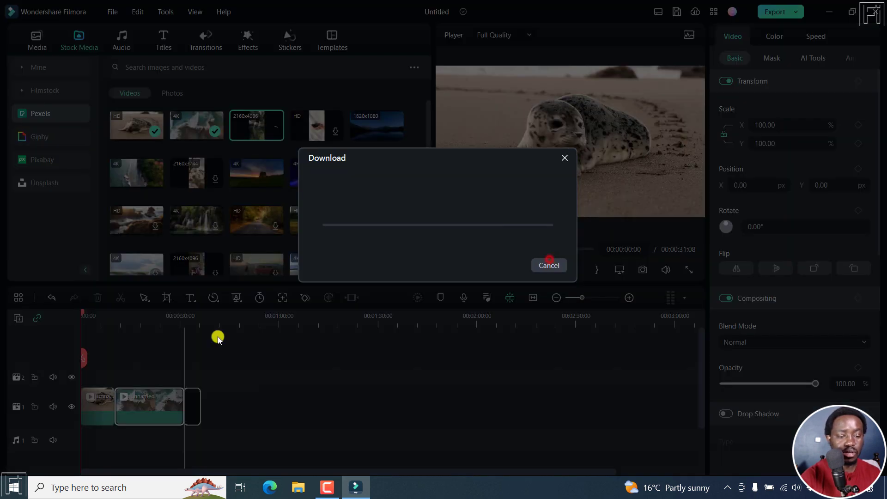
{"action": "left_click", "coordinate": [554, 270]}
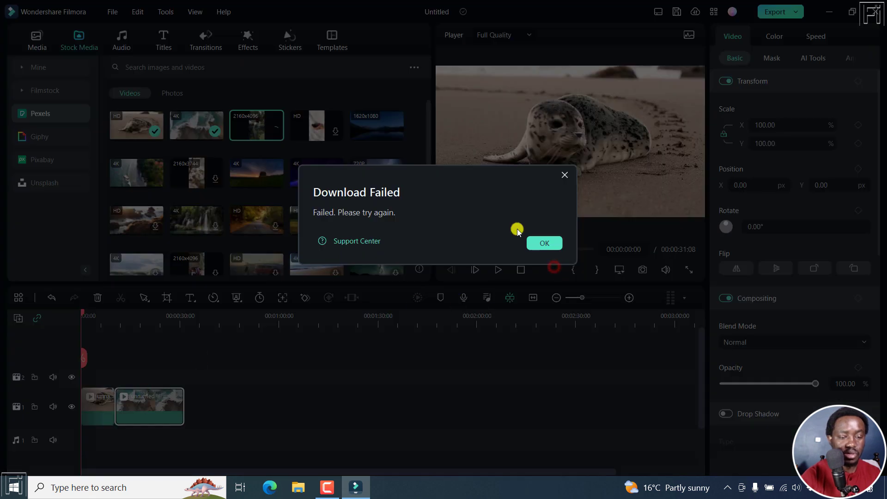
{"action": "left_click", "coordinate": [559, 242]}
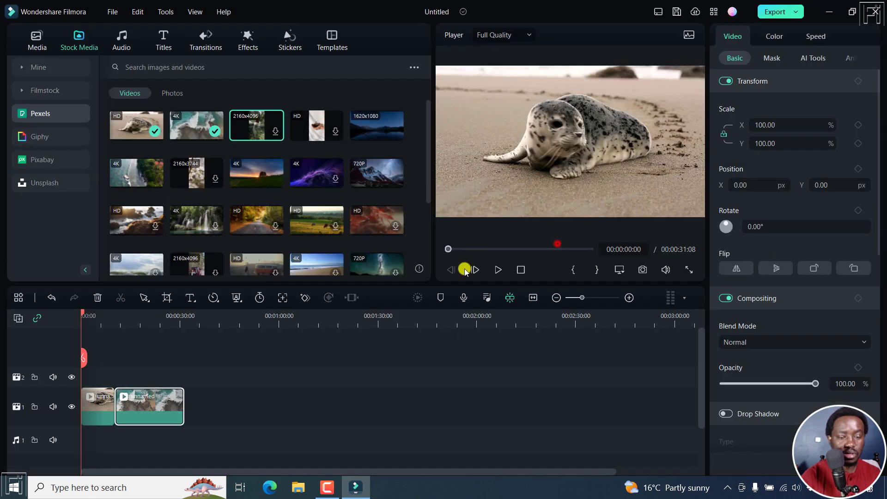
{"action": "left_click", "coordinate": [533, 298]}
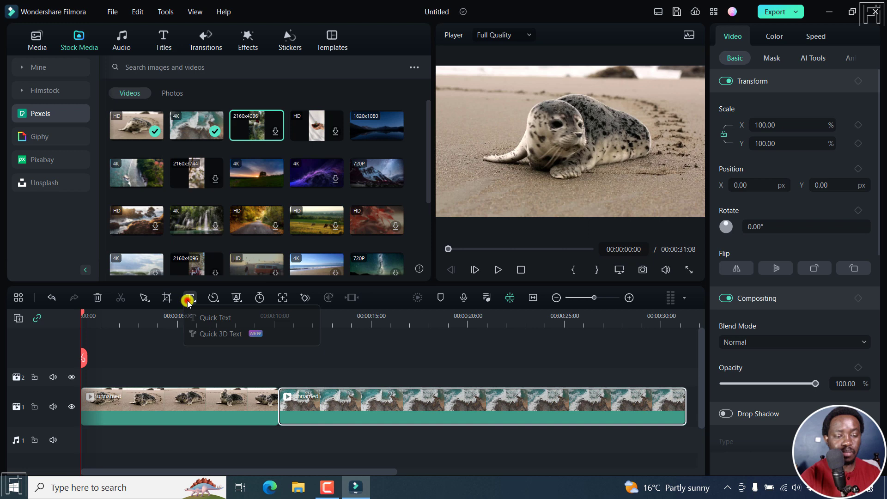
Add three quick 'Text Here' titles at the start, about 10 seconds, and 00:00:21:00
{"action": "left_click", "coordinate": [215, 317]}
{"action": "left_click", "coordinate": [281, 316]}
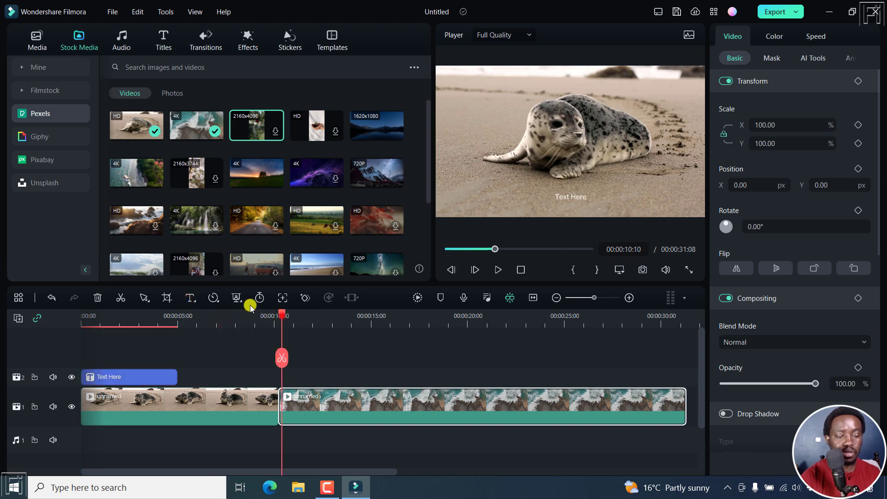
{"action": "left_click", "coordinate": [189, 298]}
{"action": "left_click", "coordinate": [229, 319]}
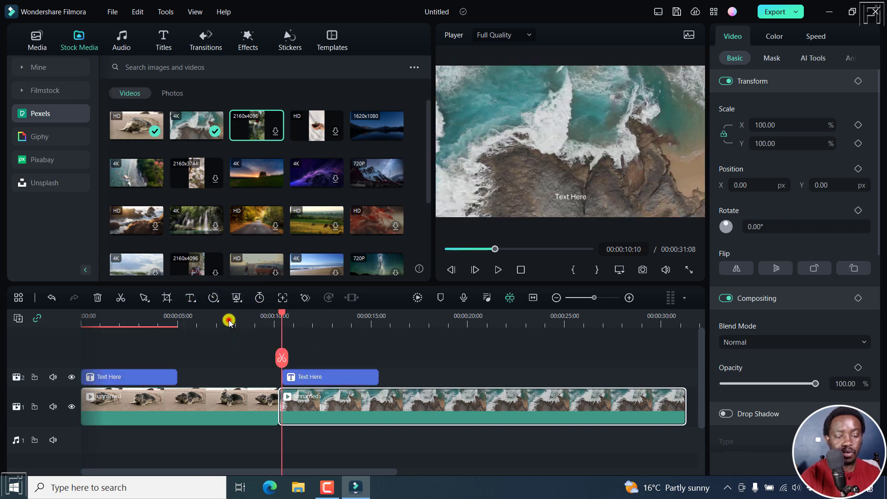
{"action": "left_click", "coordinate": [486, 316]}
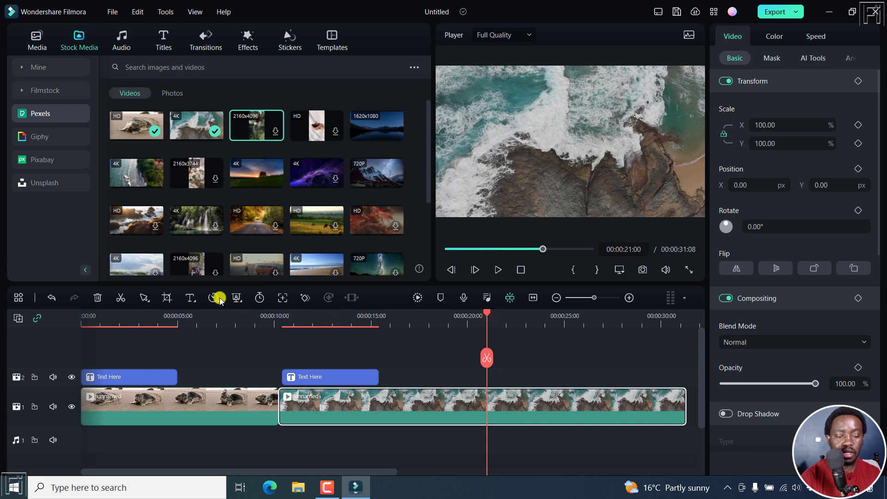
{"action": "left_click", "coordinate": [189, 298]}
{"action": "left_click", "coordinate": [215, 317]}
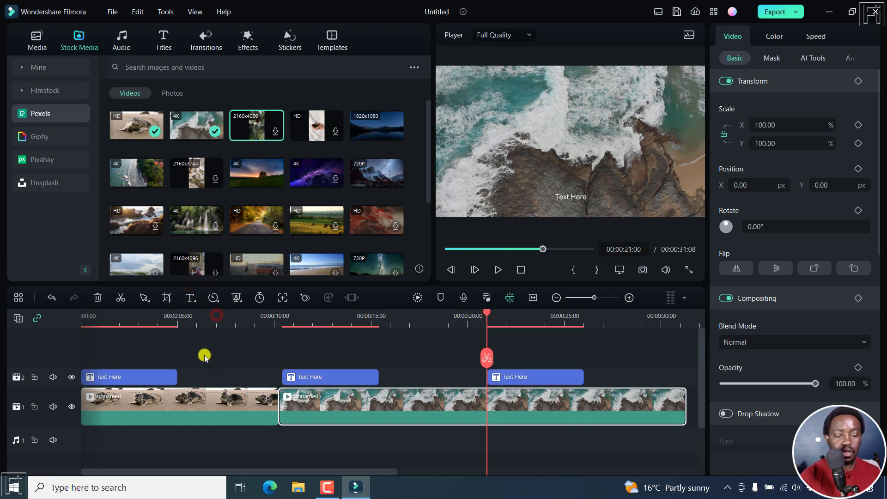
Replace the first title's placeholder text with 'BEACG'
{"action": "left_click", "coordinate": [116, 314]}
{"action": "left_click", "coordinate": [126, 376]}
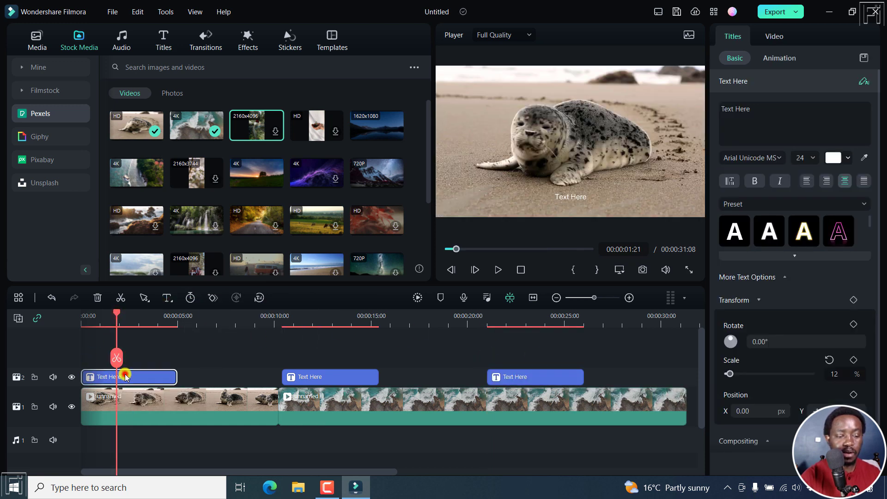
{"action": "left_click", "coordinate": [780, 113]}
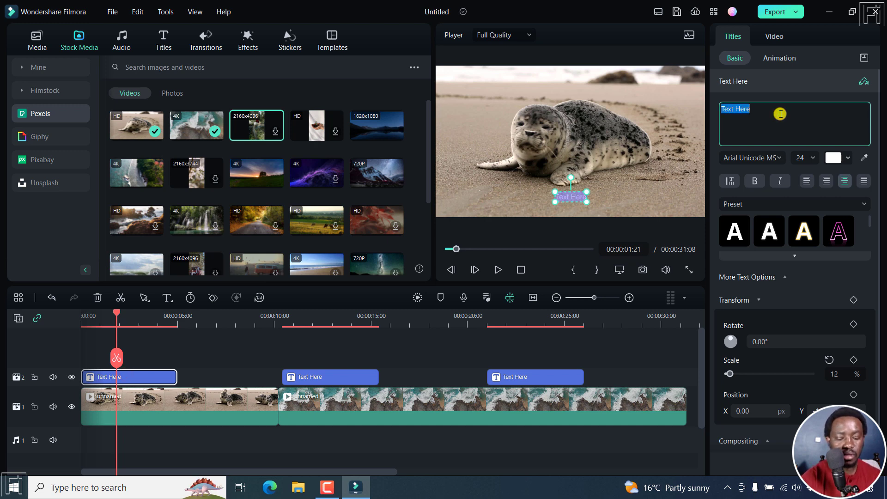
{"action": "key", "text": "BackSpace"}
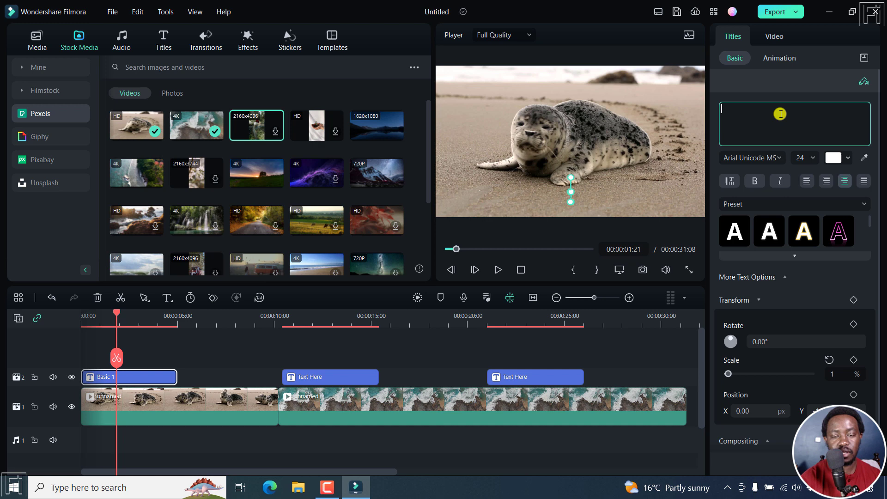
{"action": "type", "text": "BEACG"}
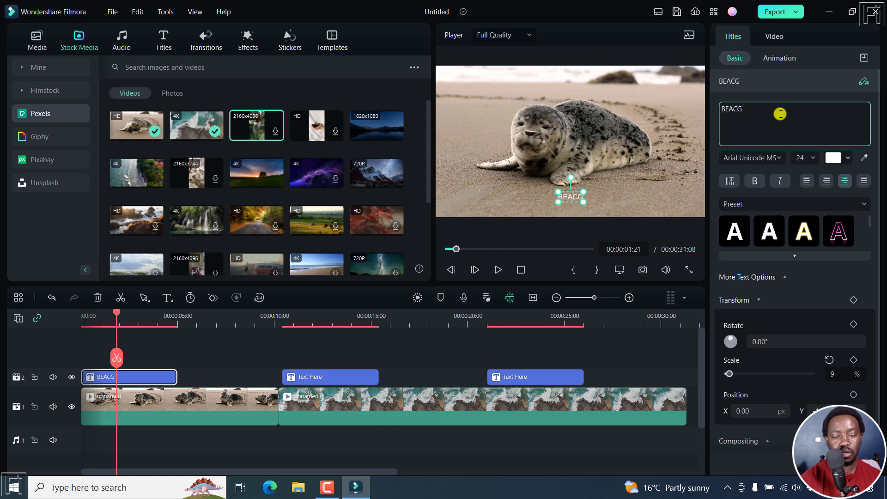
Correct the first title's typo from 'BEACG' to 'BEACH'
{"action": "left_click", "coordinate": [333, 320]}
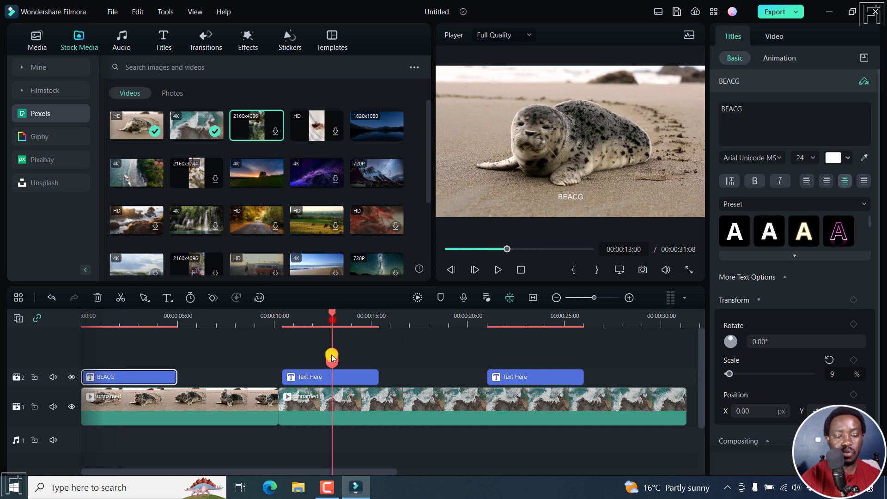
{"action": "left_click", "coordinate": [322, 377]}
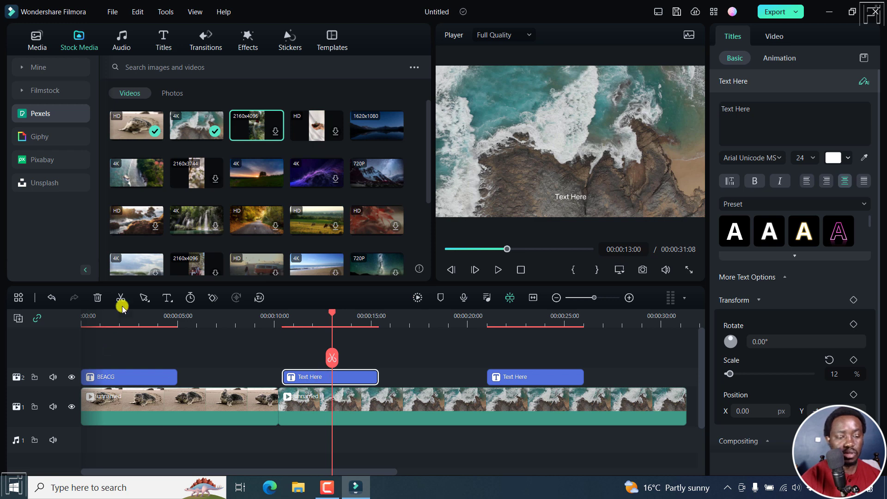
{"action": "left_click", "coordinate": [120, 329]}
{"action": "left_click", "coordinate": [119, 312]}
{"action": "left_click", "coordinate": [130, 375]}
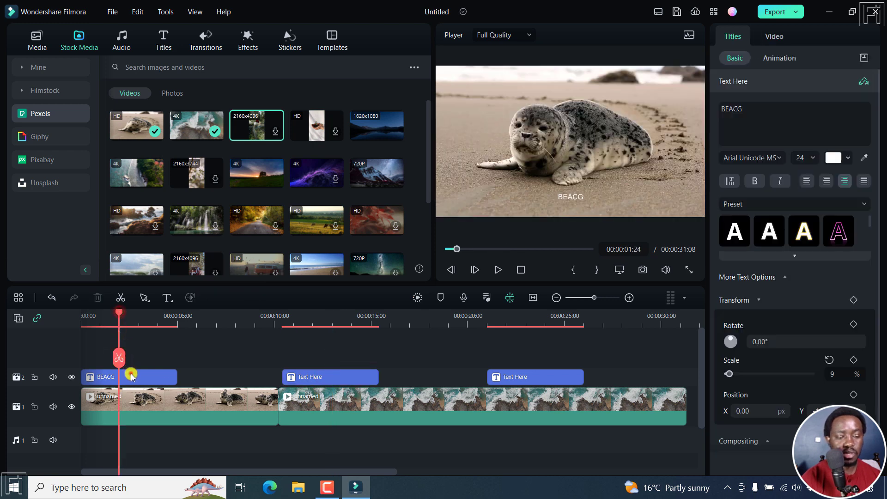
{"action": "left_click", "coordinate": [768, 113]}
{"action": "key", "text": "BackSpace"}
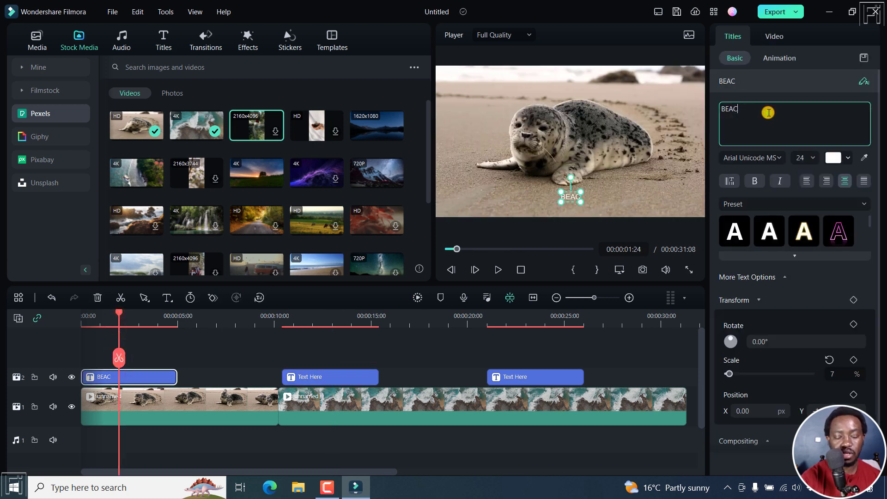
{"action": "type", "text": "H"}
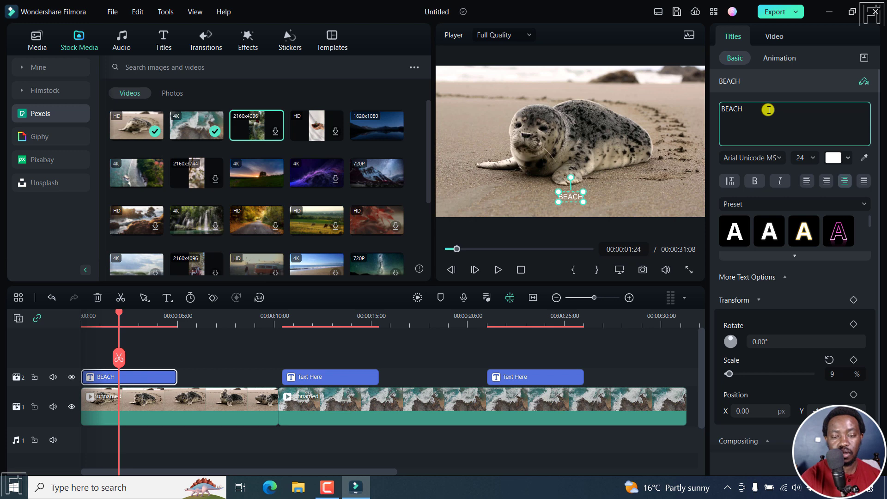
Change the second title's text to 'ROCKS'
{"action": "left_click", "coordinate": [312, 323]}
{"action": "left_click", "coordinate": [342, 383]}
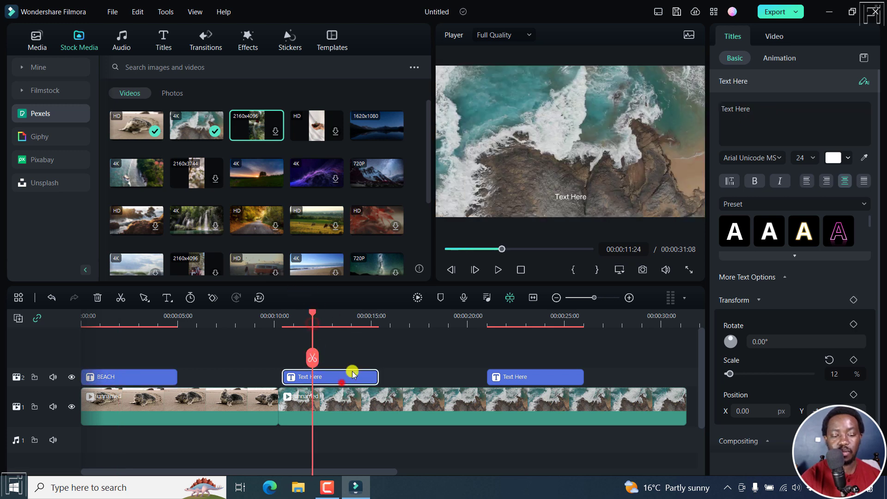
{"action": "triple_click", "coordinate": [787, 122]}
{"action": "type", "text": "ROCKS"}
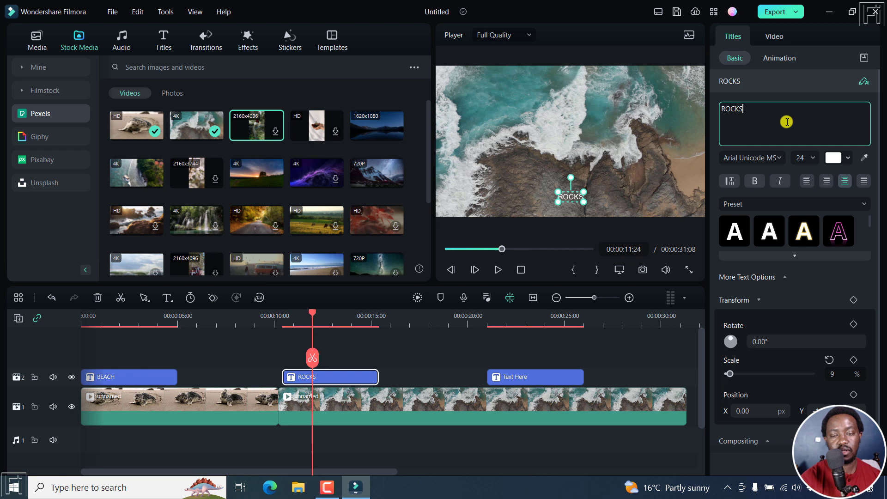
Change the third title's text to 'WAVES'
{"action": "left_click", "coordinate": [539, 315]}
{"action": "left_click", "coordinate": [532, 383]}
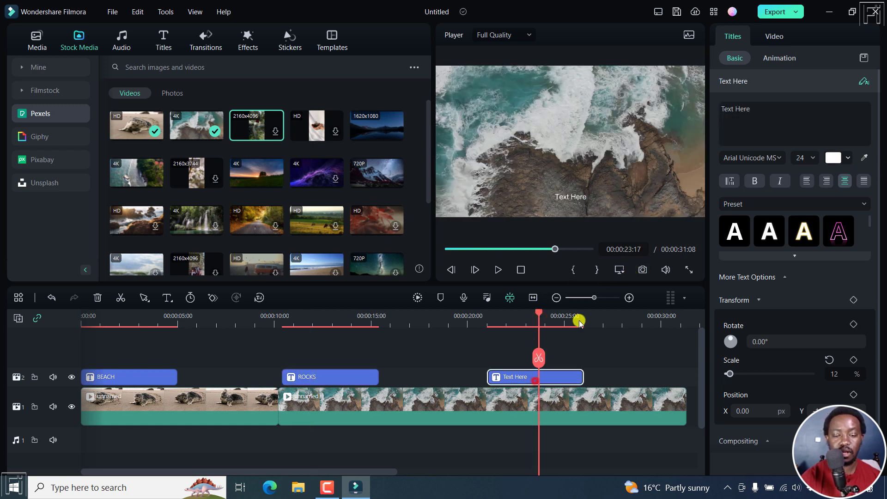
{"action": "triple_click", "coordinate": [784, 111]}
{"action": "type", "text": "WAVES"}
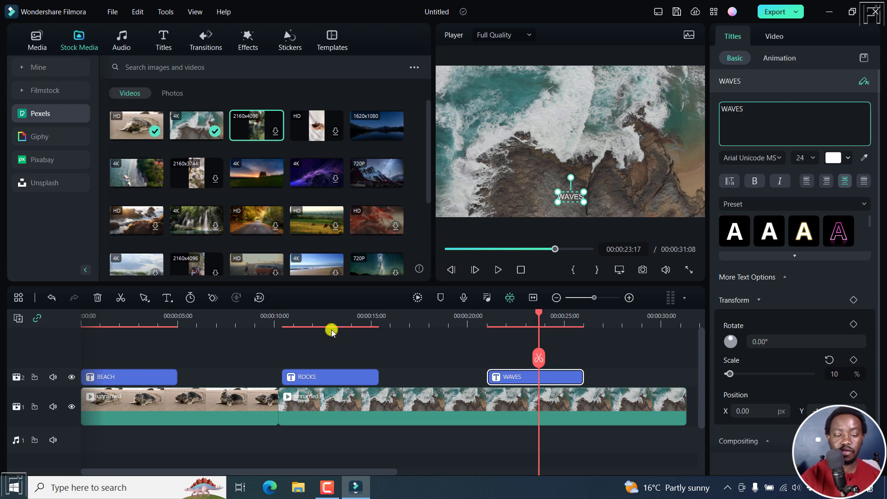
{"action": "left_click", "coordinate": [328, 314]}
Select the BEACH, ROCKS and WAVES titles together and set their font size to 62
{"action": "left_click", "coordinate": [115, 318]}
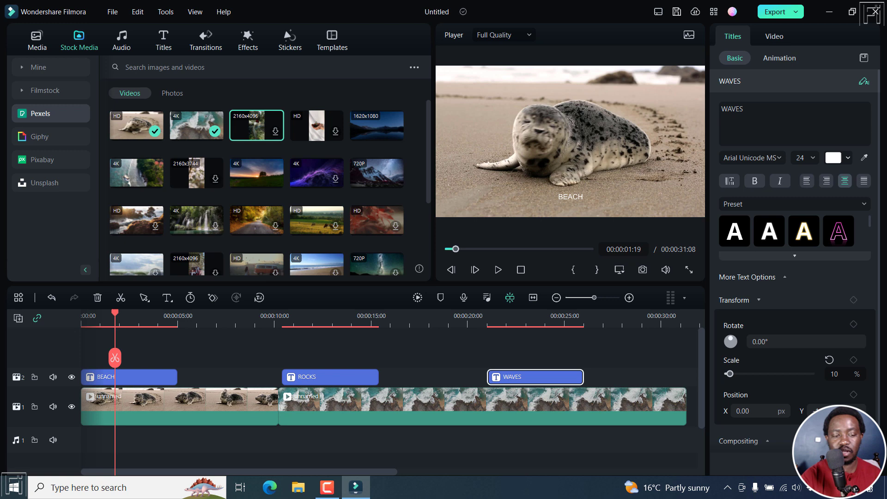
{"action": "left_click", "coordinate": [175, 350]}
{"action": "left_click", "coordinate": [148, 382]}
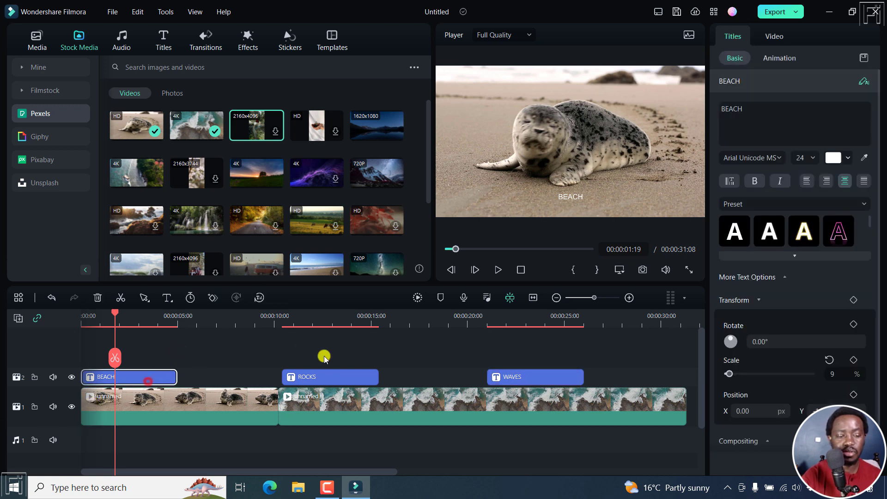
{"action": "left_click", "coordinate": [326, 378], "text": "ctrl"}
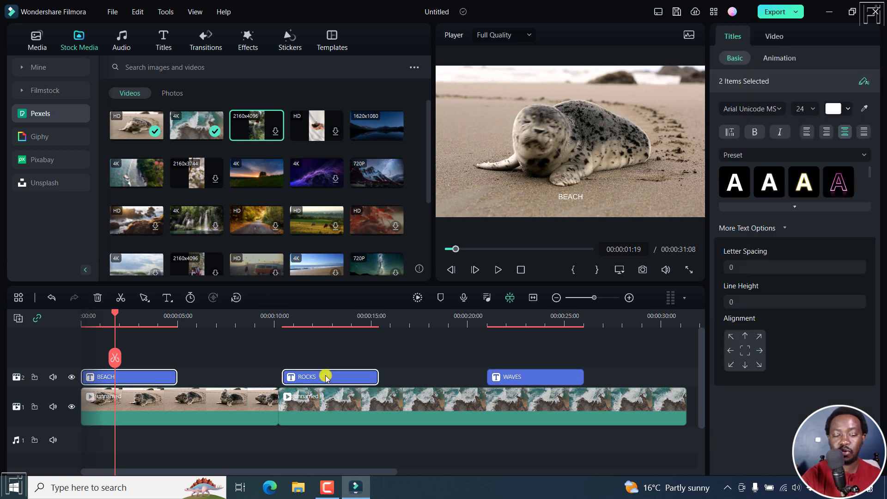
{"action": "left_click", "coordinate": [536, 377], "text": "ctrl"}
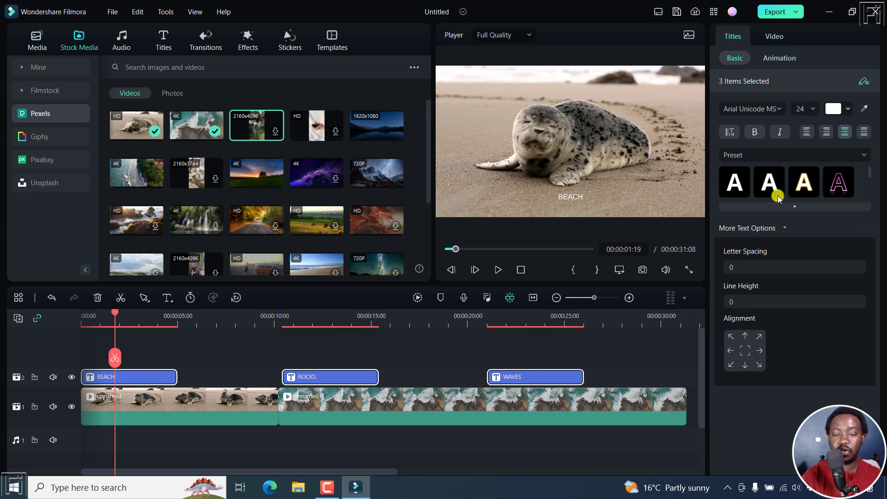
{"action": "left_click", "coordinate": [805, 110]}
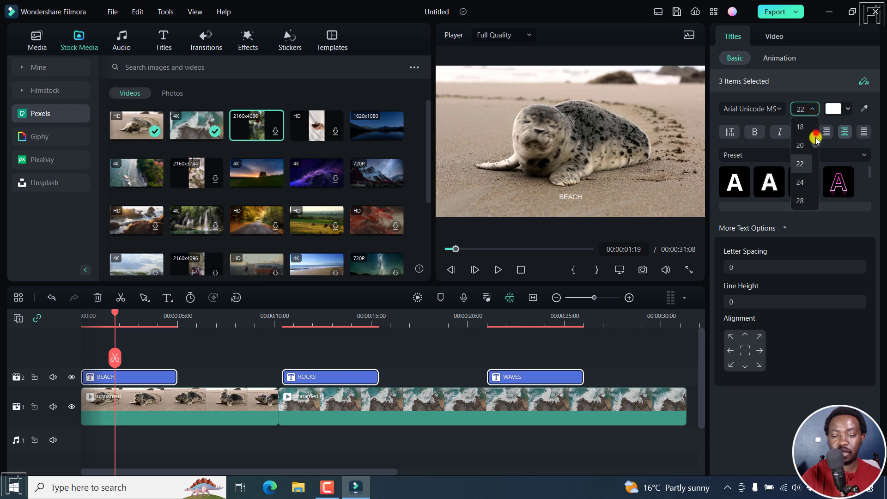
{"action": "left_click_drag", "start_coordinate": [816, 138], "coordinate": [817, 173]}
{"action": "left_click", "coordinate": [802, 201]}
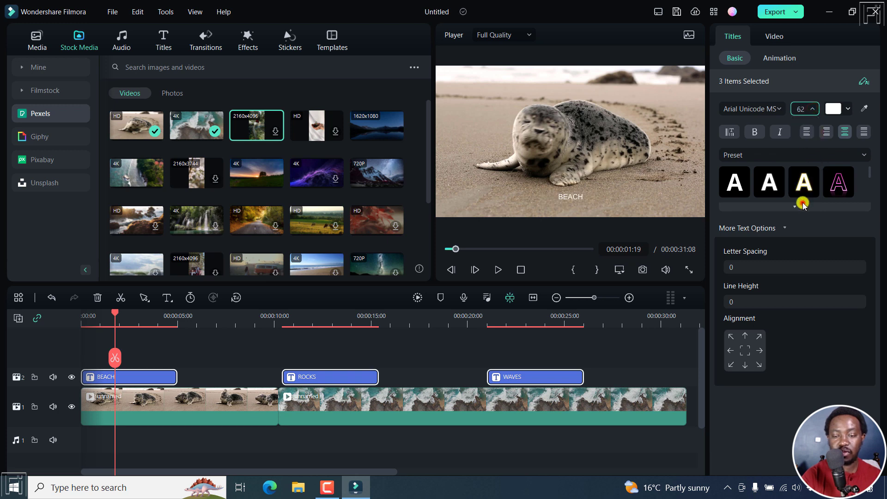
Apply the red gradient preset and bold to all three titles, then preview and deselect
{"action": "left_click", "coordinate": [840, 178]}
{"action": "scroll", "coordinate": [867, 182], "scroll_direction": "down", "scroll_amount": 5}
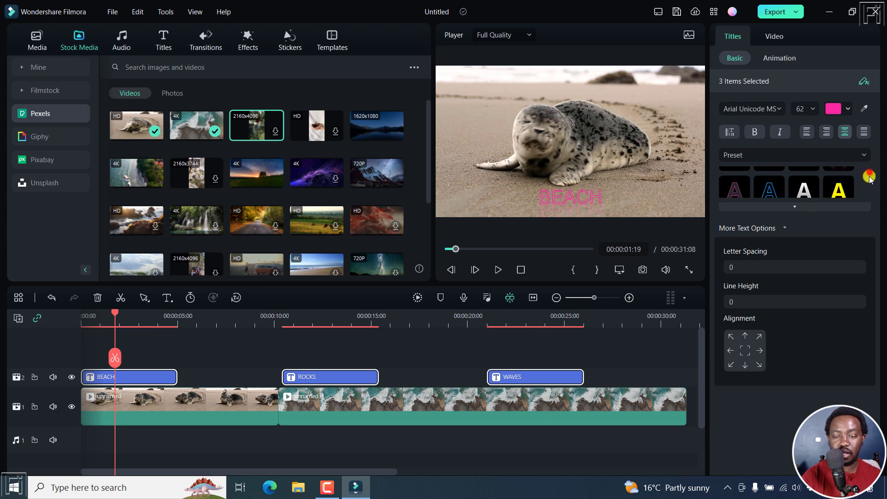
{"action": "left_click", "coordinate": [733, 187]}
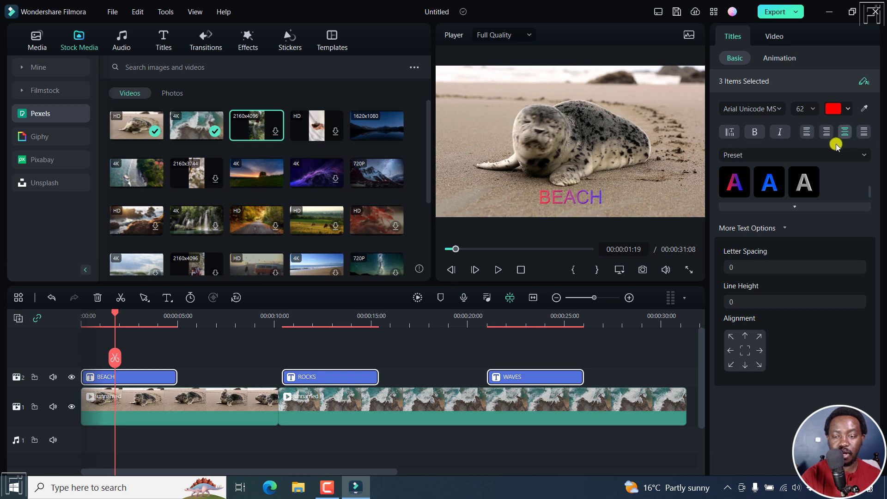
{"action": "left_click", "coordinate": [754, 133]}
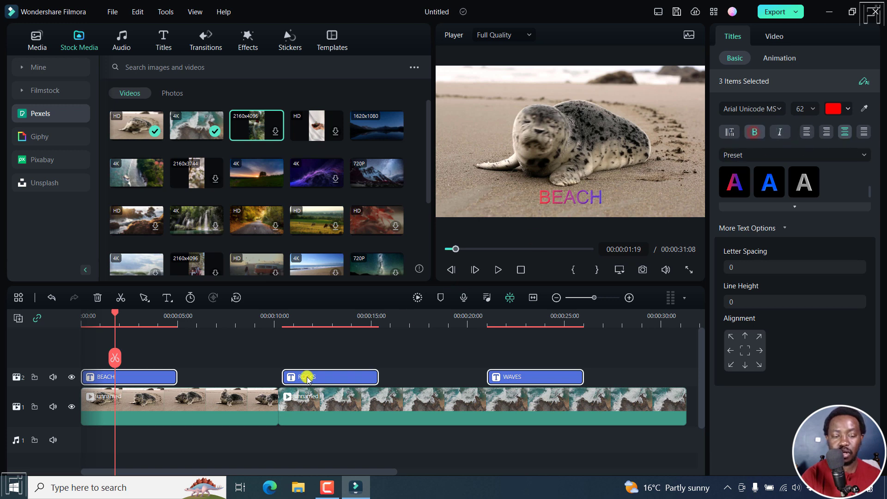
{"action": "left_click", "coordinate": [327, 314]}
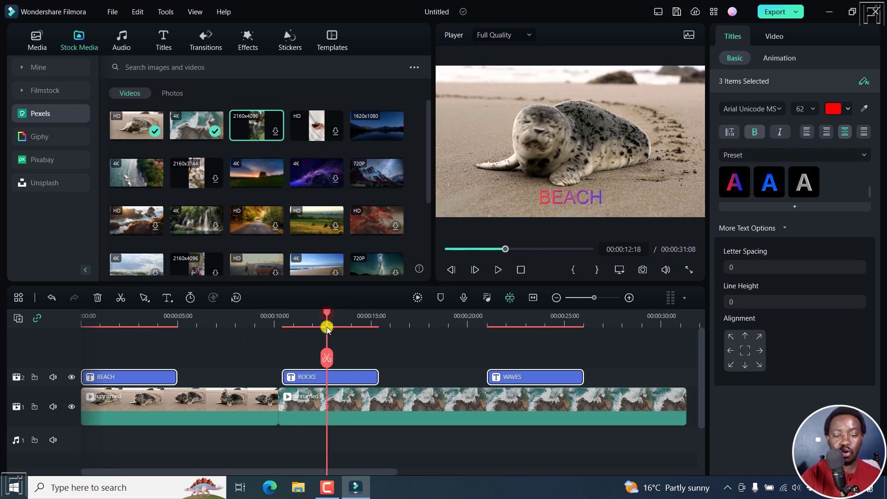
{"action": "left_click", "coordinate": [530, 317]}
{"action": "left_click", "coordinate": [561, 345]}
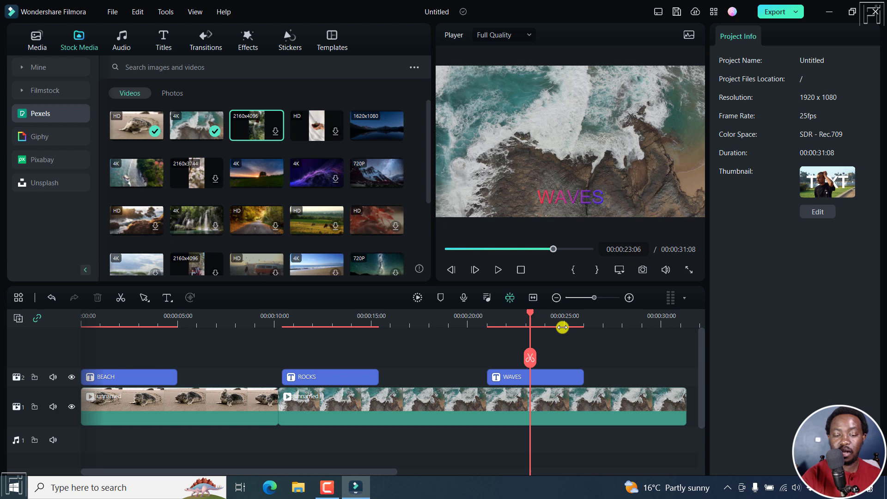
Turn on the Compositing Background toggle for the WAVES title, giving it a black box
{"action": "left_click", "coordinate": [539, 375]}
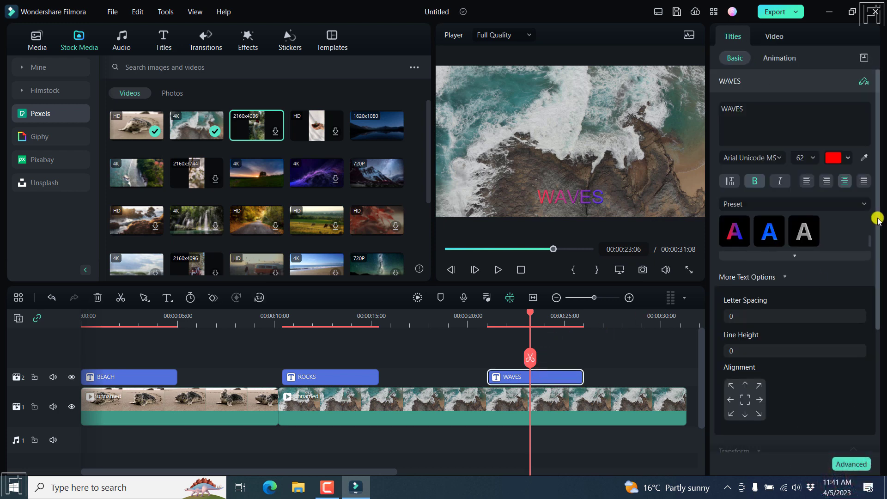
{"action": "left_click_drag", "start_coordinate": [877, 220], "coordinate": [881, 372]}
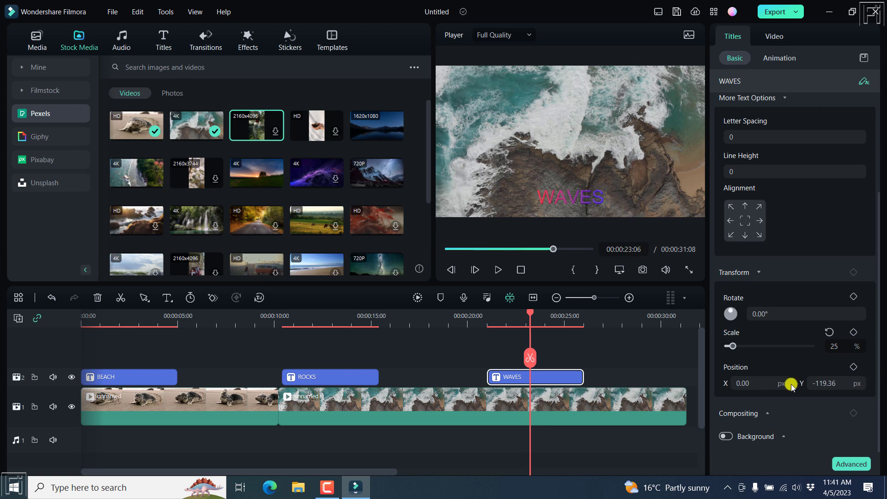
{"action": "left_click", "coordinate": [726, 435]}
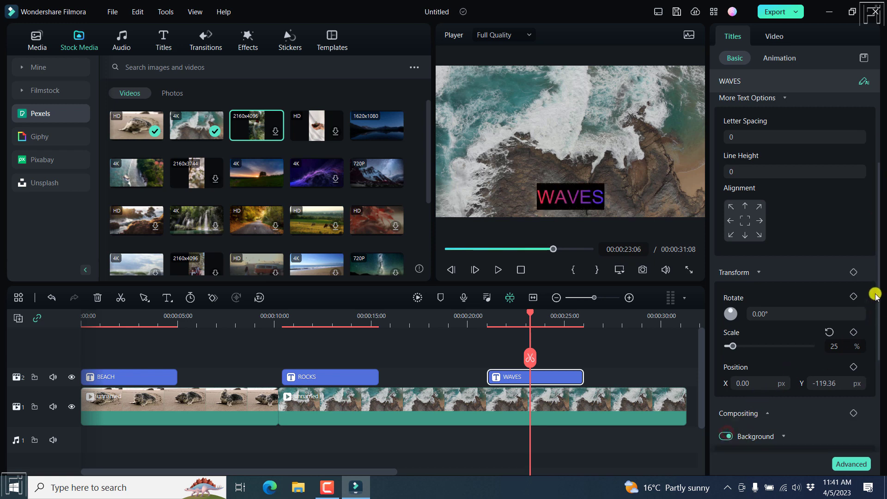
{"action": "left_click_drag", "start_coordinate": [877, 295], "coordinate": [881, 383]}
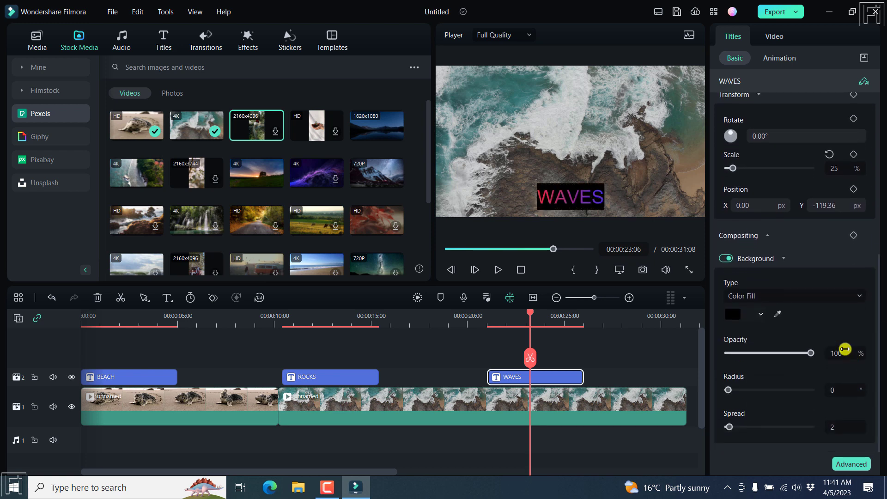